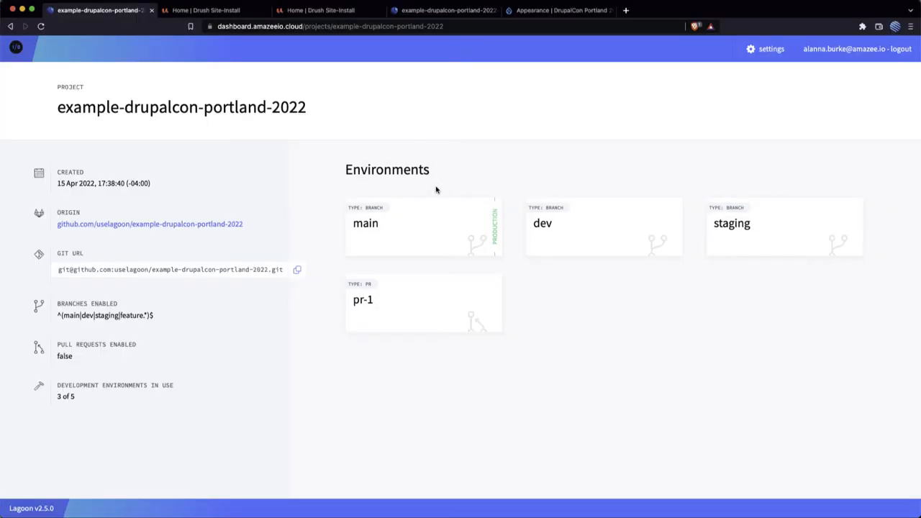
# Step: Open the main production environment and view its live site by opening the nginx route in a new tab
pyautogui.click(375, 238)
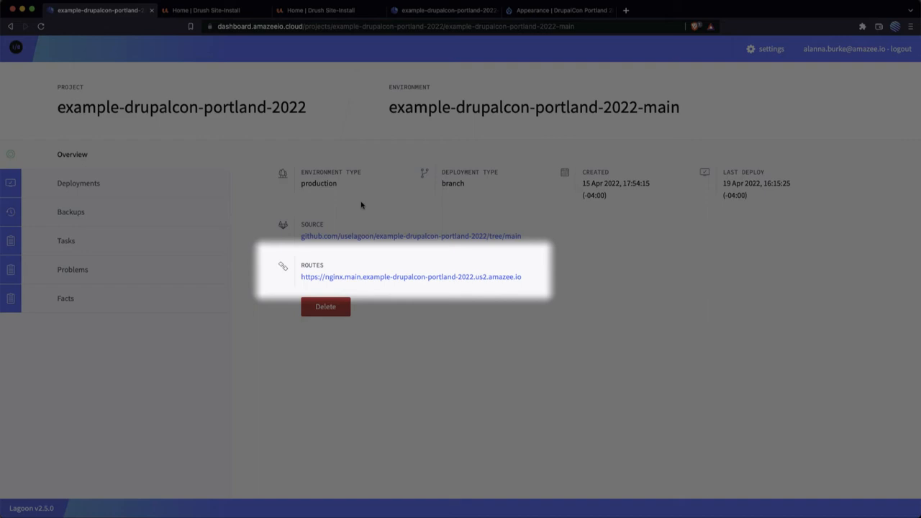
pyautogui.rightClick(403, 277)
pyautogui.click(432, 282)
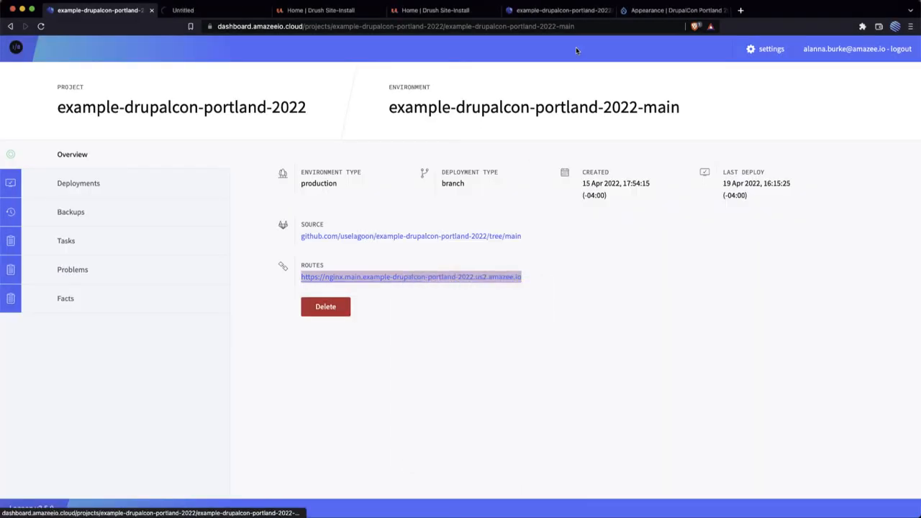
pyautogui.click(227, 13)
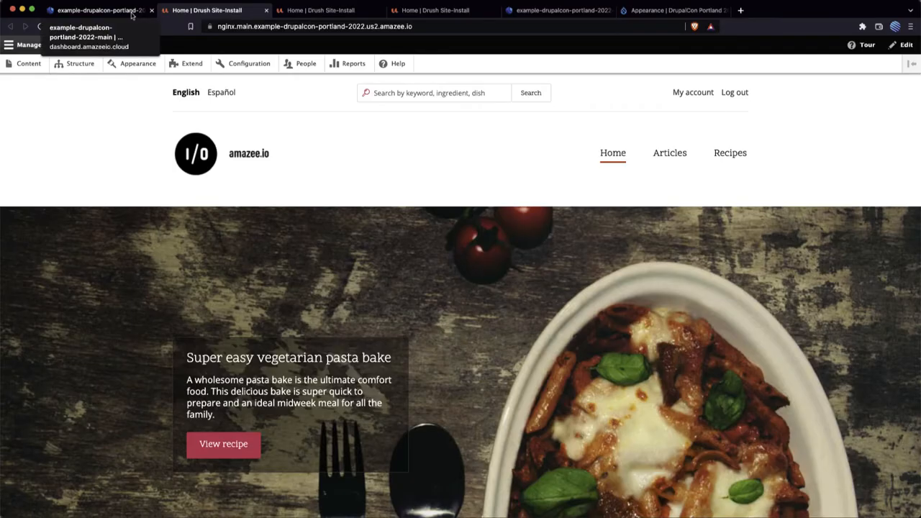
# Step: Return to the main environment's dashboard and inspect the log of deployment lagoon-build-qiq2a through to its end
pyautogui.click(132, 14)
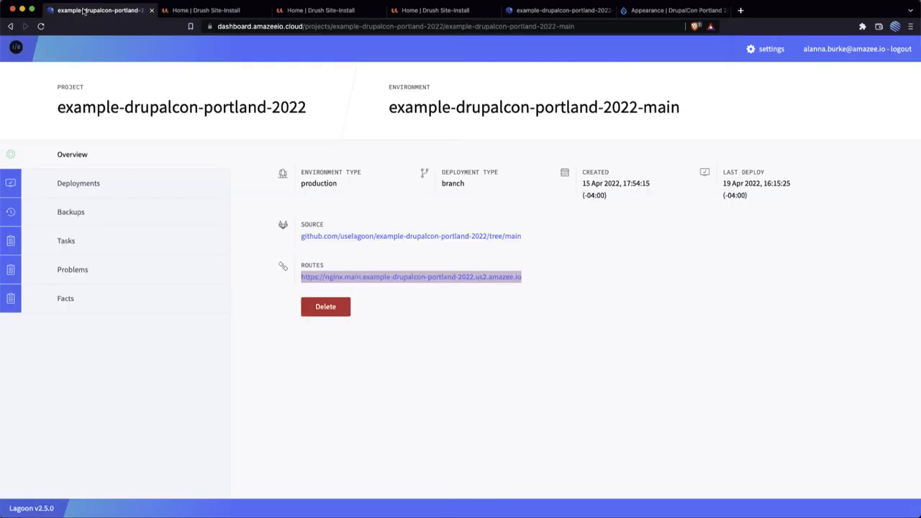
pyautogui.click(146, 192)
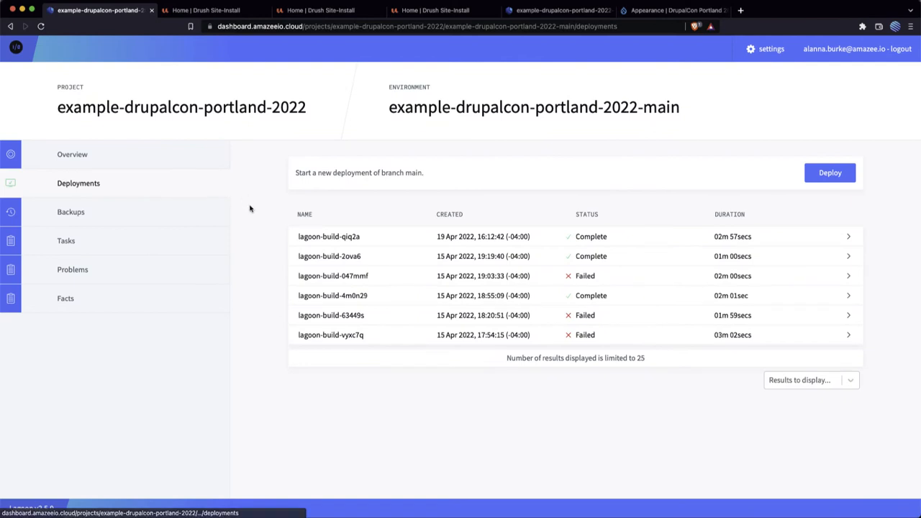
pyautogui.click(668, 248)
pyautogui.click(894, 477)
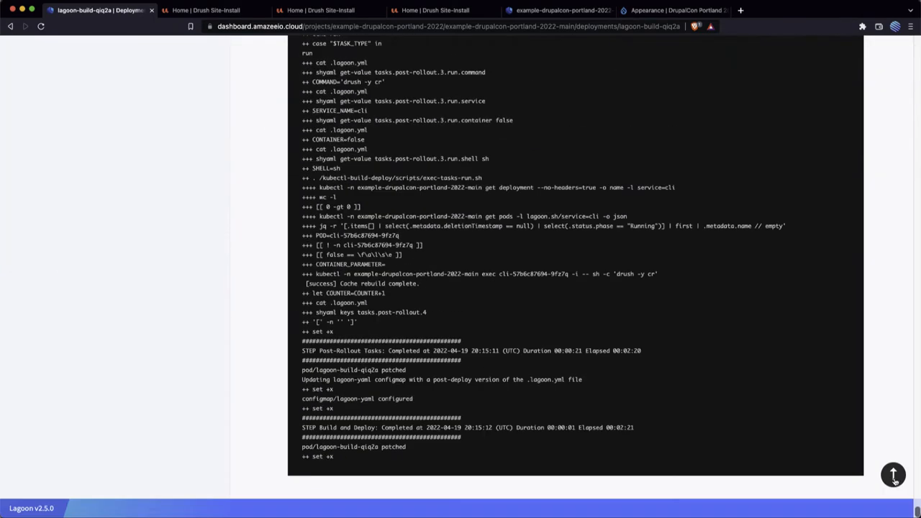
pyautogui.click(894, 478)
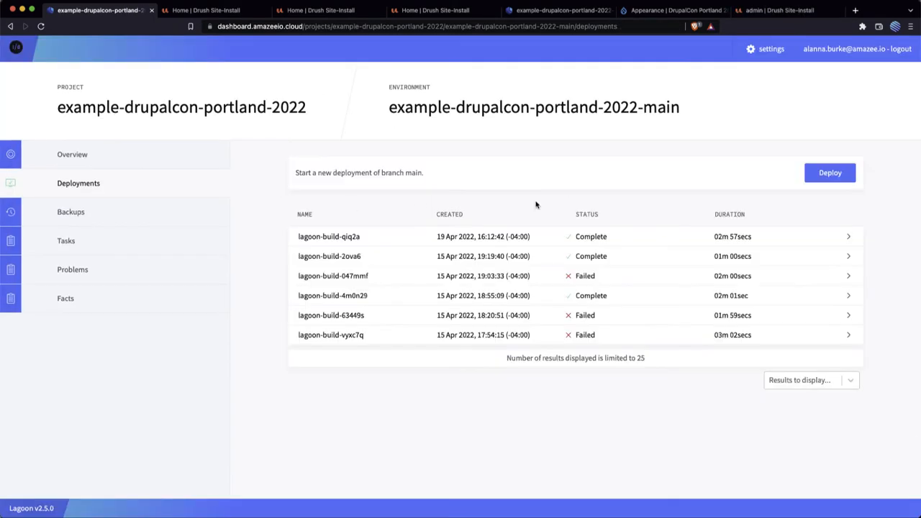
# Step: Start a new deployment of the main branch and refresh the deployments list
pyautogui.click(831, 175)
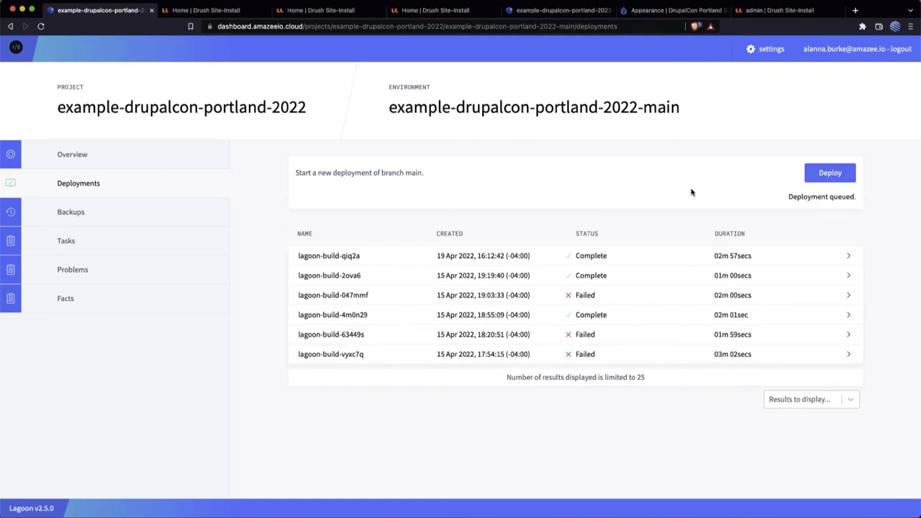
pyautogui.click(40, 26)
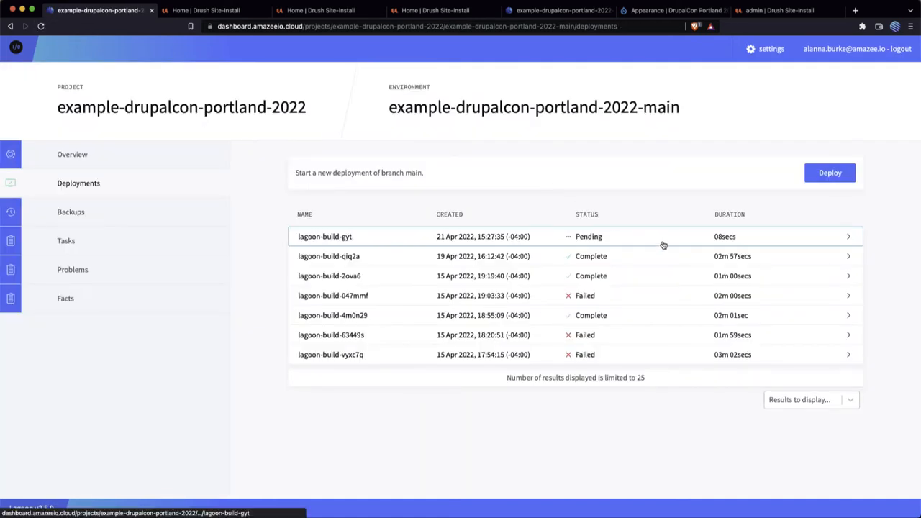
# Step: Open the newly started deployment of main and examine its build log down to the end and back
pyautogui.click(795, 245)
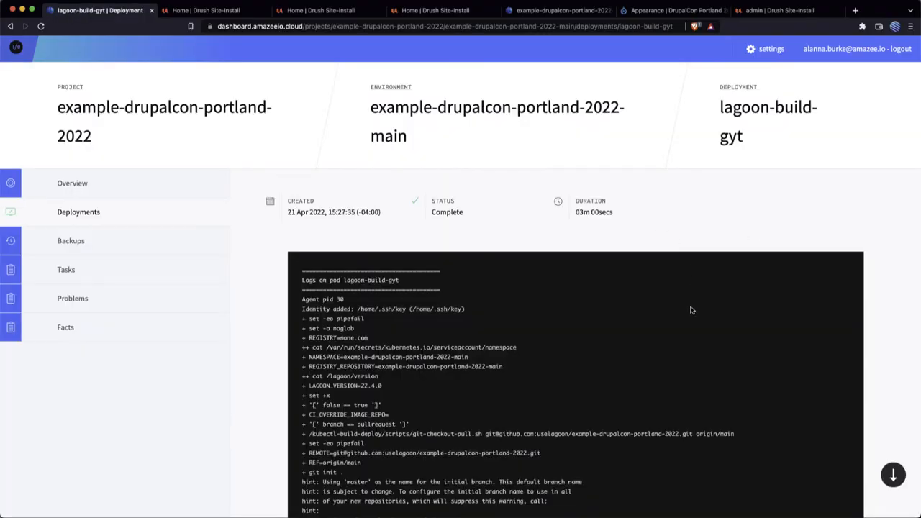
pyautogui.scroll(-2, 693, 309)
pyautogui.scroll(-20, 741, 317)
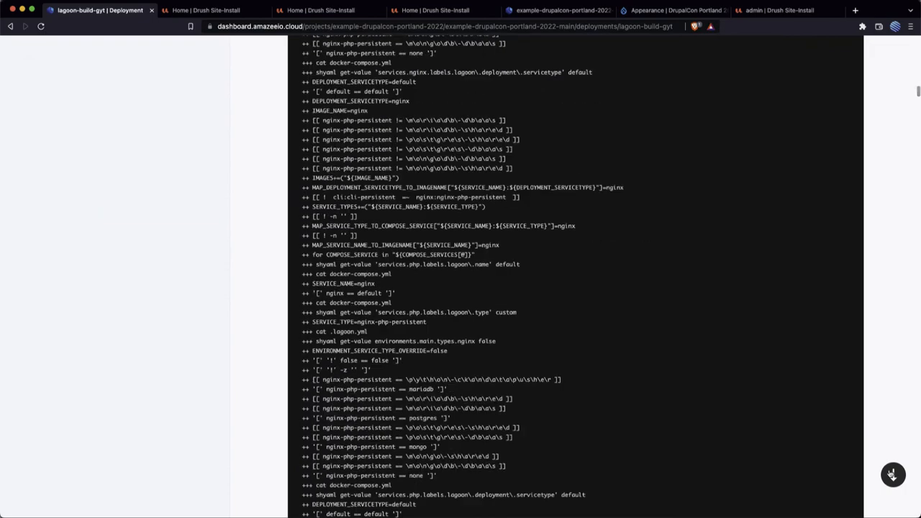
pyautogui.click(893, 475)
pyautogui.click(894, 475)
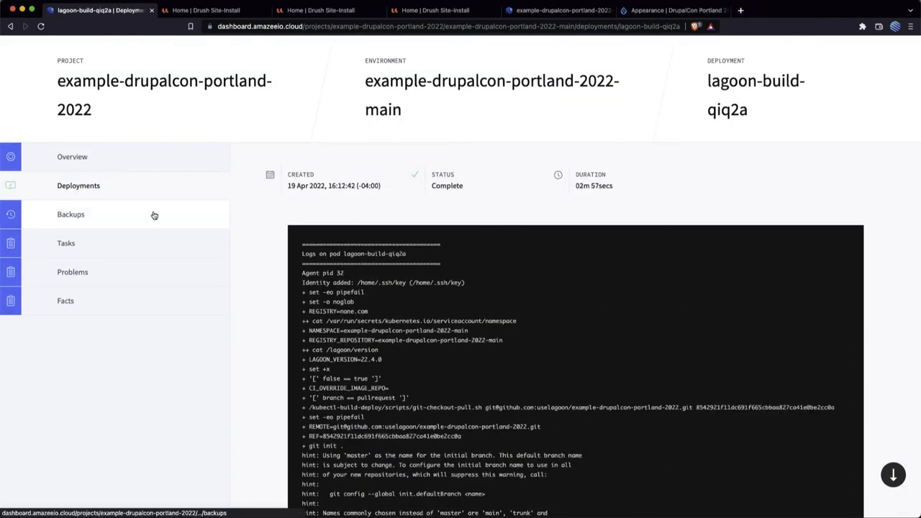
# Step: Review the nginx and mariadb backups listed for the main environment
pyautogui.click(154, 215)
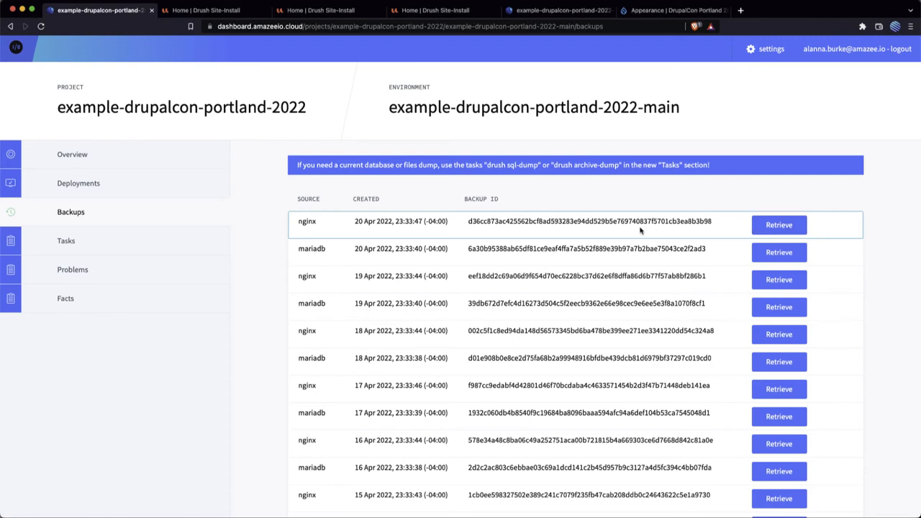
pyautogui.scroll(-3, 643, 232)
pyautogui.scroll(3, 635, 263)
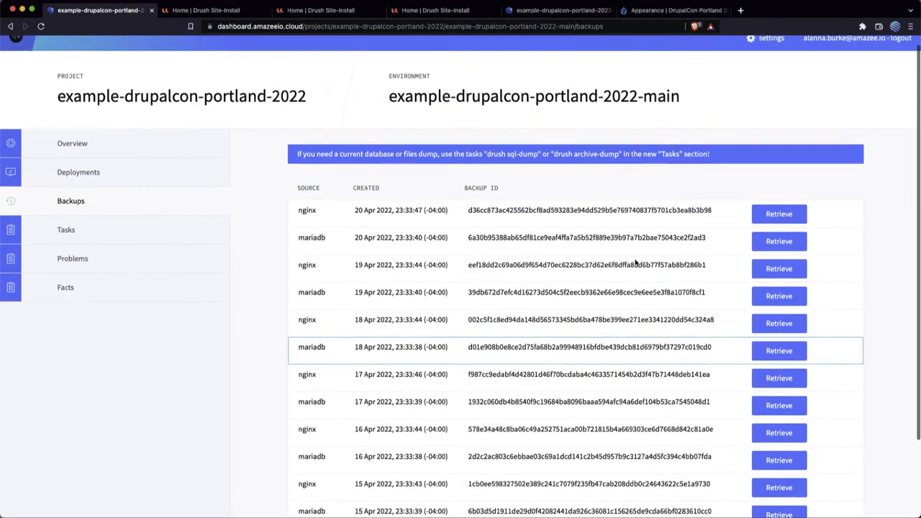
pyautogui.click(65, 240)
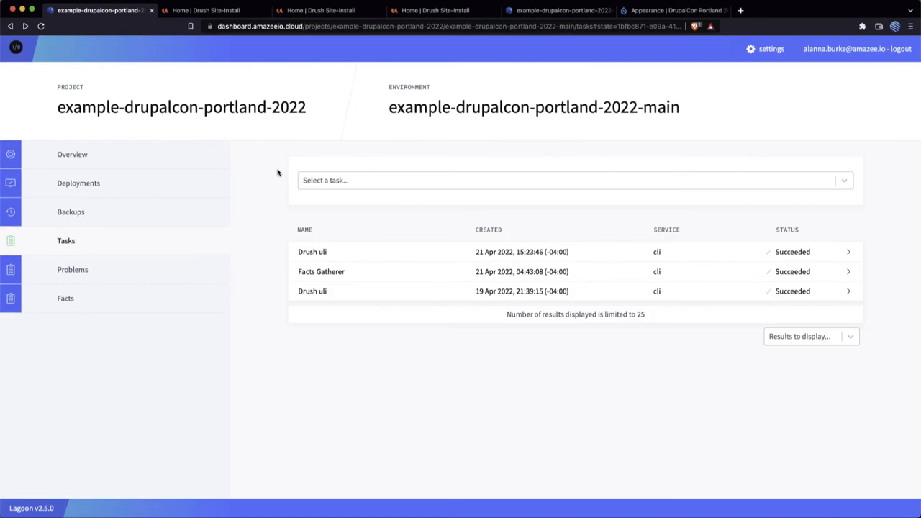
pyautogui.click(130, 220)
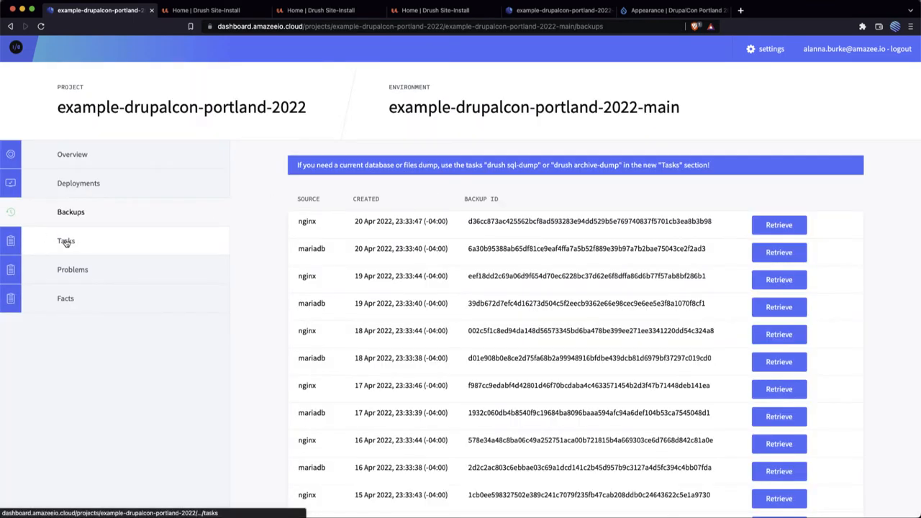
# Step: Add a "Generate login link [drush uli]" task for the main environment and refresh the task list until it finishes
pyautogui.click(101, 245)
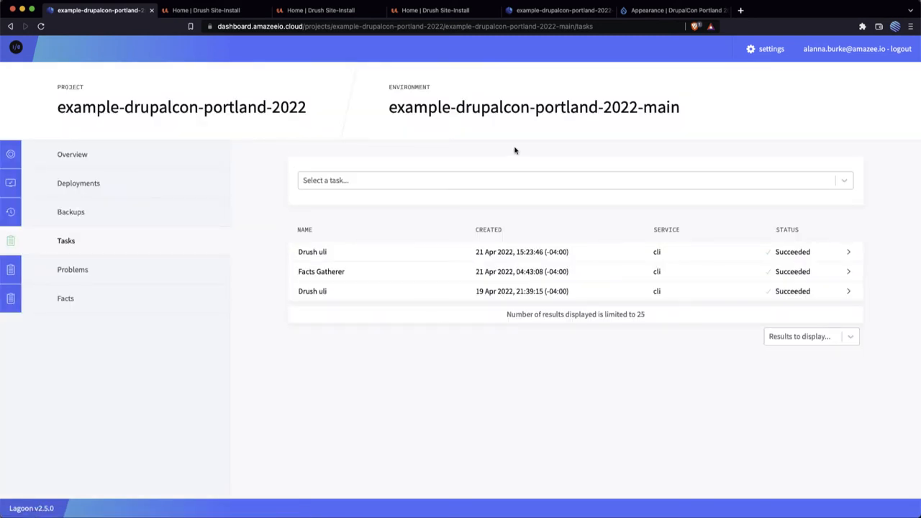
pyautogui.click(714, 187)
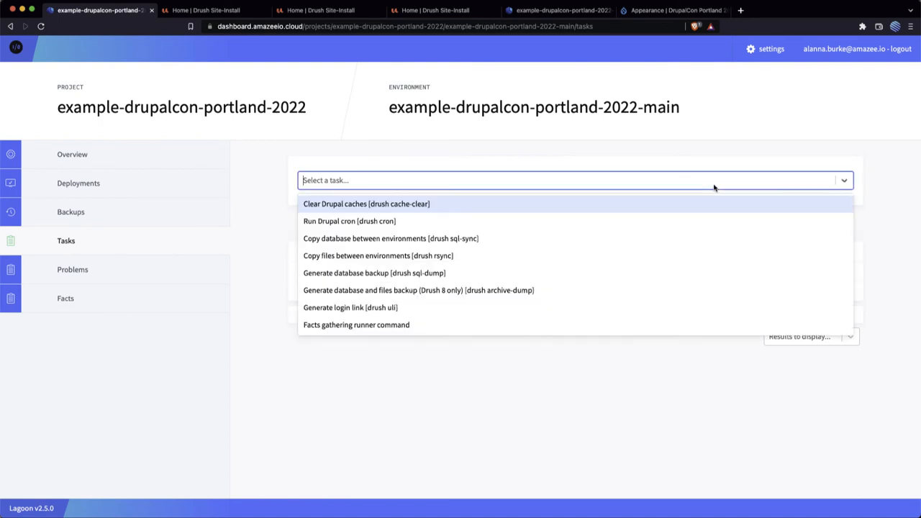
pyautogui.click(672, 314)
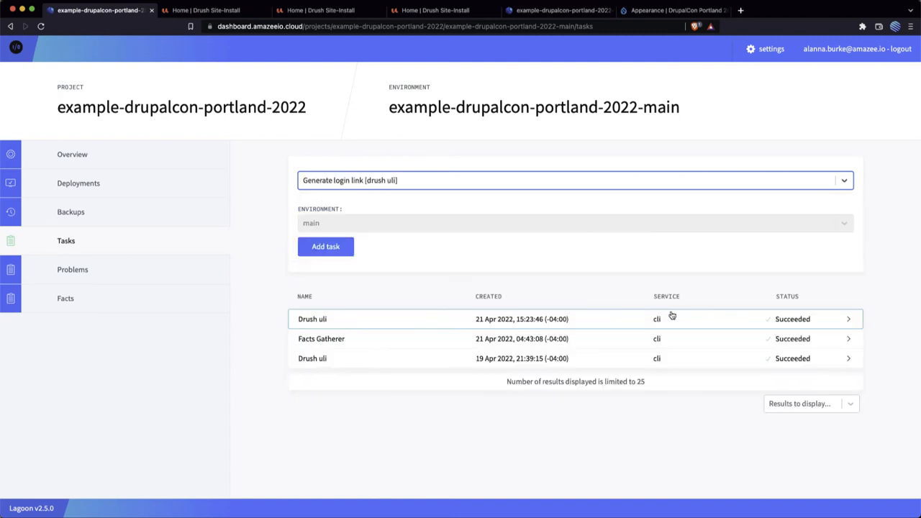
pyautogui.click(313, 252)
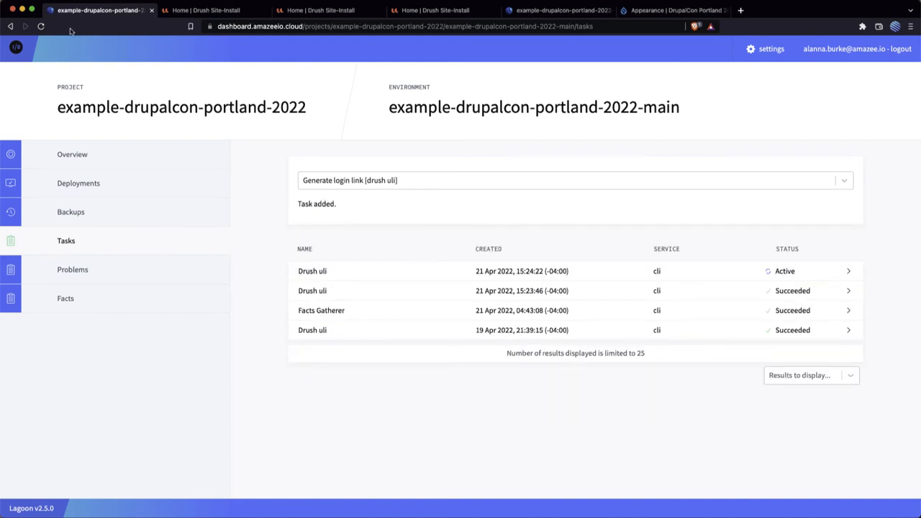
pyautogui.click(41, 26)
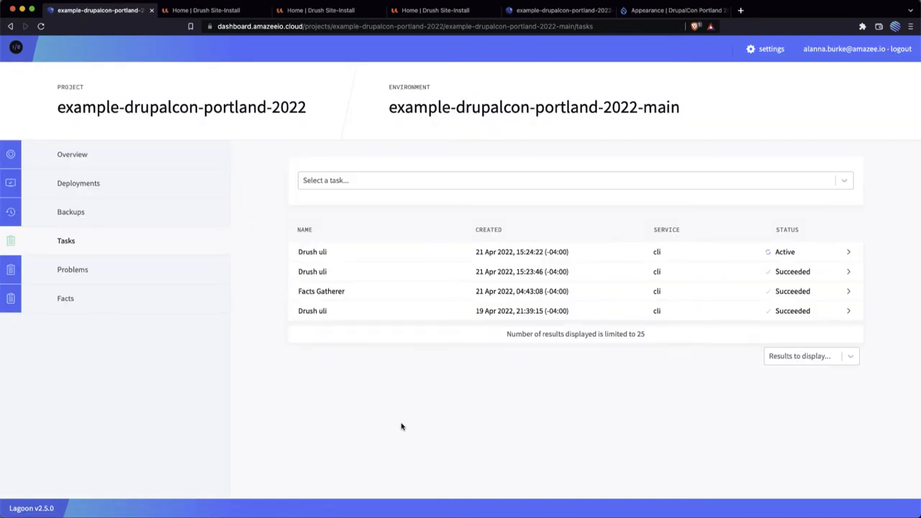
pyautogui.click(41, 26)
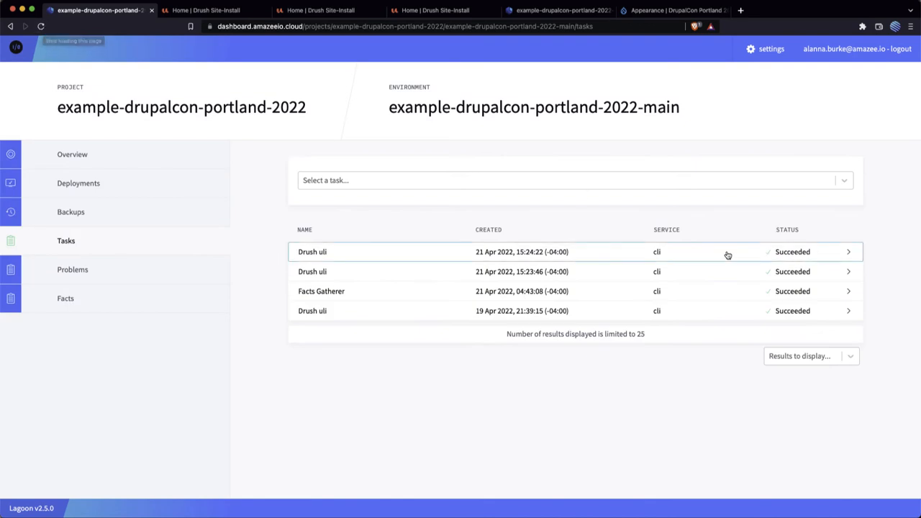
# Step: Open the newest Drush uli task and copy the one-time login link from its log
pyautogui.click(778, 253)
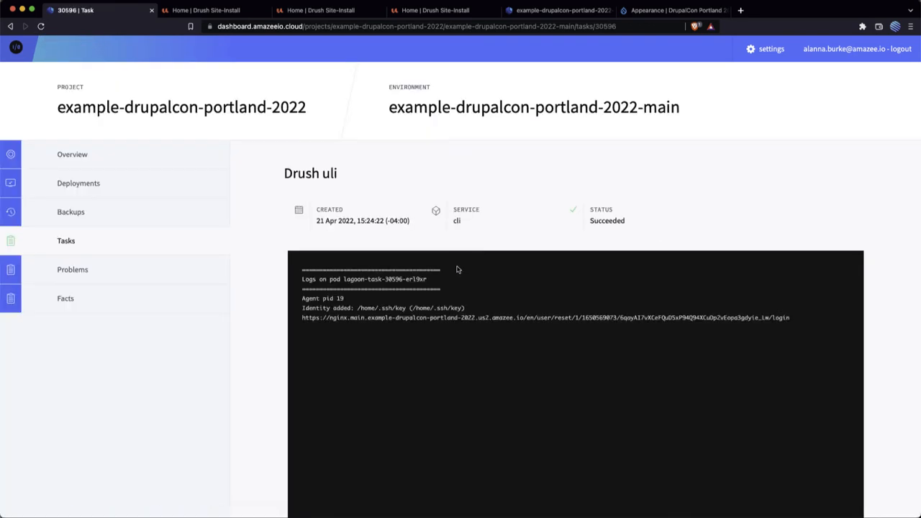
pyautogui.doubleClick(453, 317)
pyautogui.tripleClick(453, 317)
pyautogui.rightClick(453, 317)
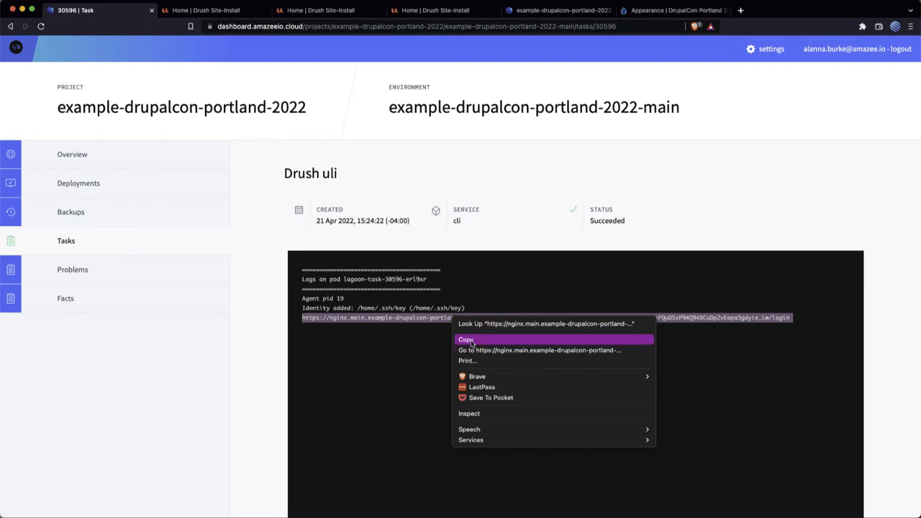
pyautogui.click(466, 339)
# Step: Paste the one-time login link into a new browser tab and load it to log in to the Drupal site
pyautogui.click(741, 12)
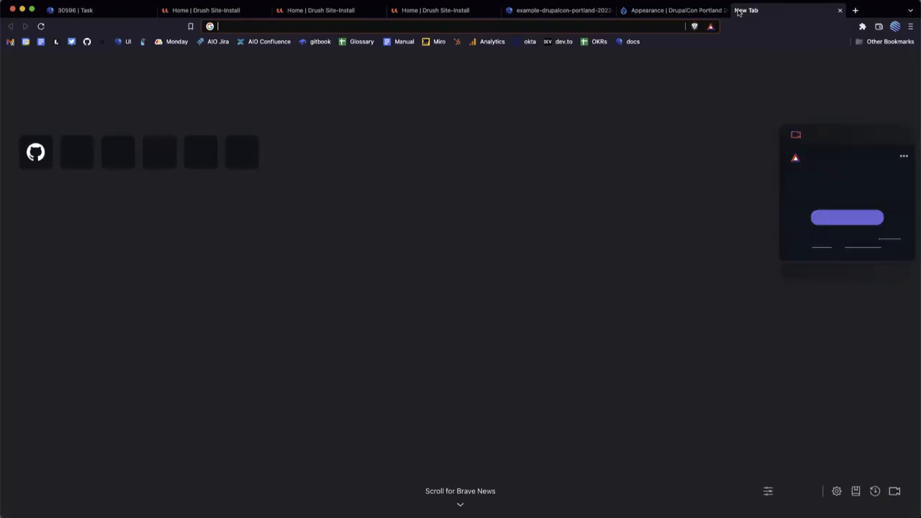
pyautogui.press('super+v')
pyautogui.press('Return')
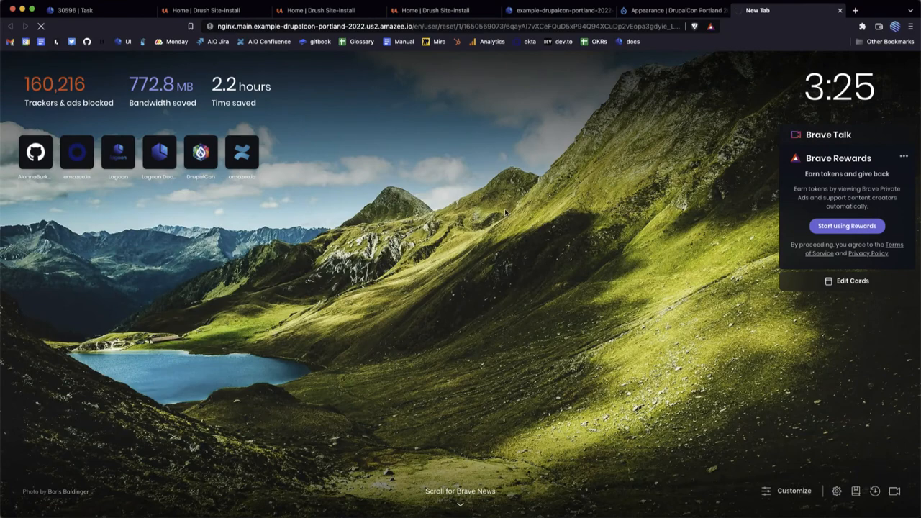
pyautogui.click(531, 26)
pyautogui.press('super+v')
pyautogui.press('Return')
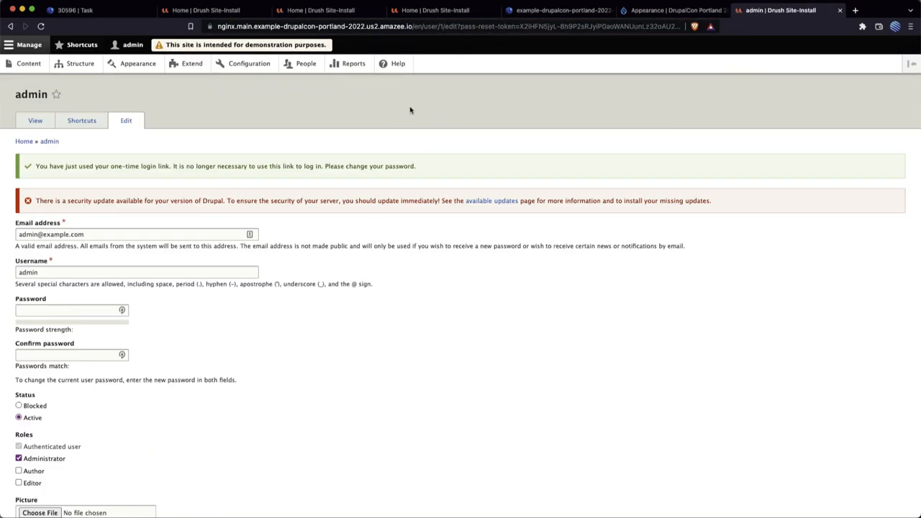
# Step: Return to the dashboard and examine the details of problem CVE-2022-22965 for the main environment, then collapse them
pyautogui.click(124, 15)
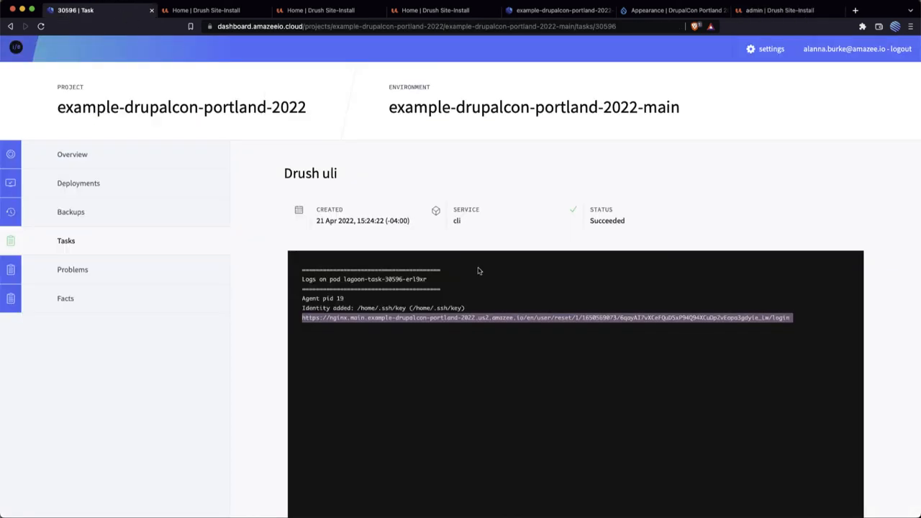
pyautogui.click(162, 275)
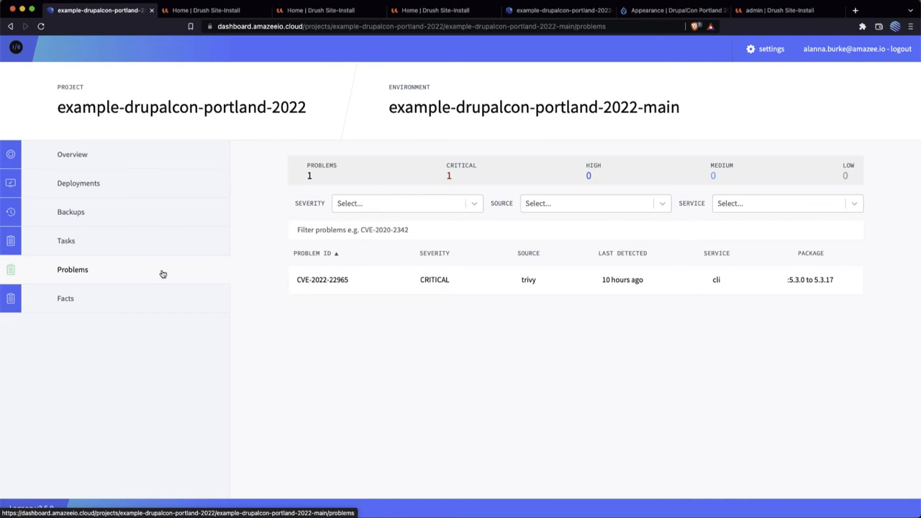
pyautogui.click(436, 288)
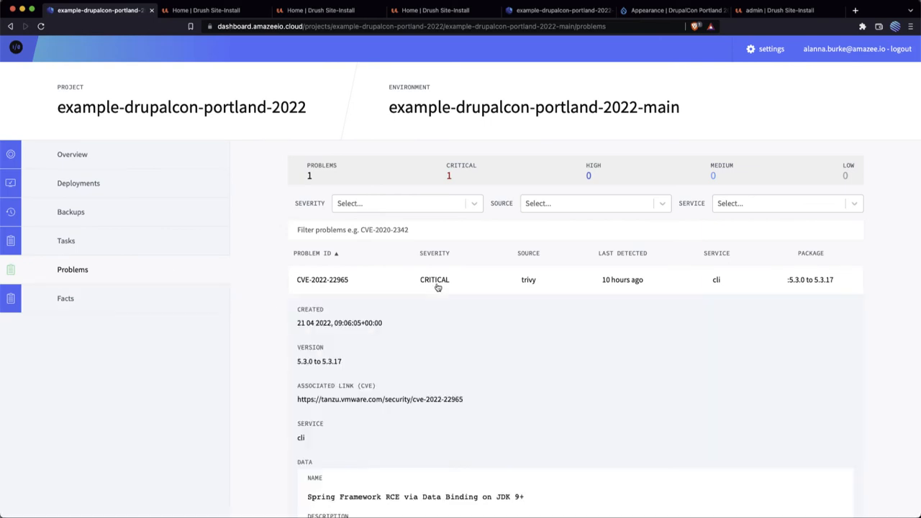
pyautogui.scroll(-3, 530, 353)
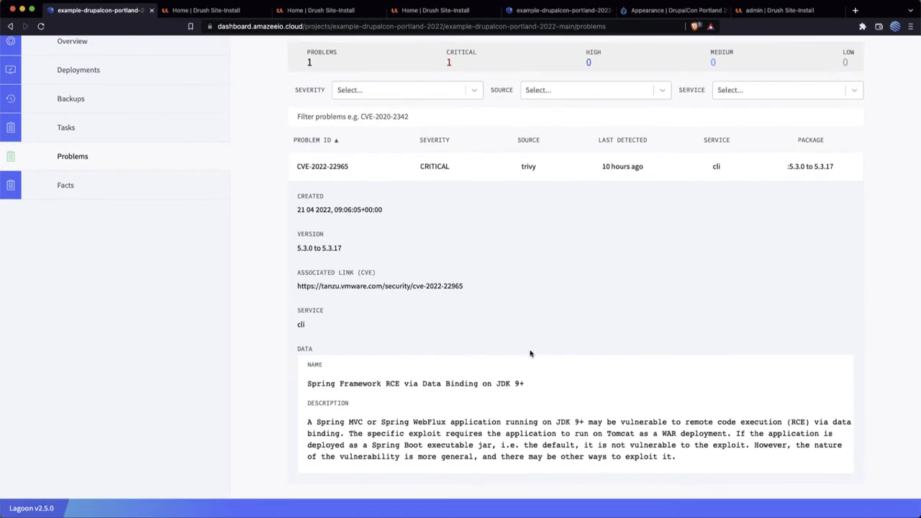
pyautogui.scroll(2, 530, 353)
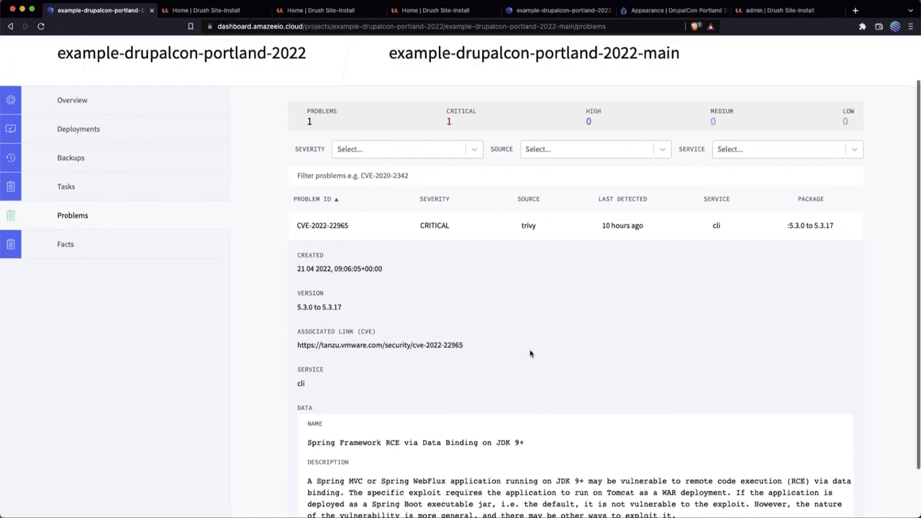
pyautogui.click(485, 226)
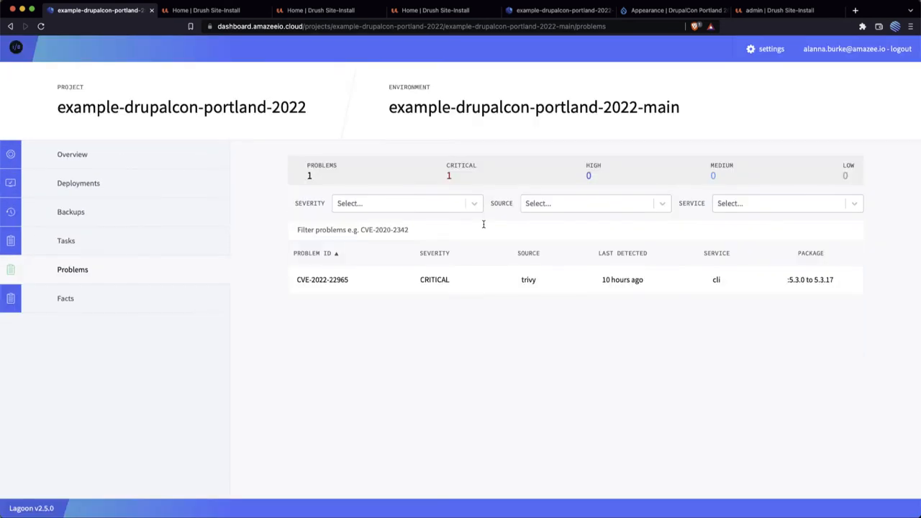
# Step: Browse the list of facts gathered for the main environment
pyautogui.click(138, 304)
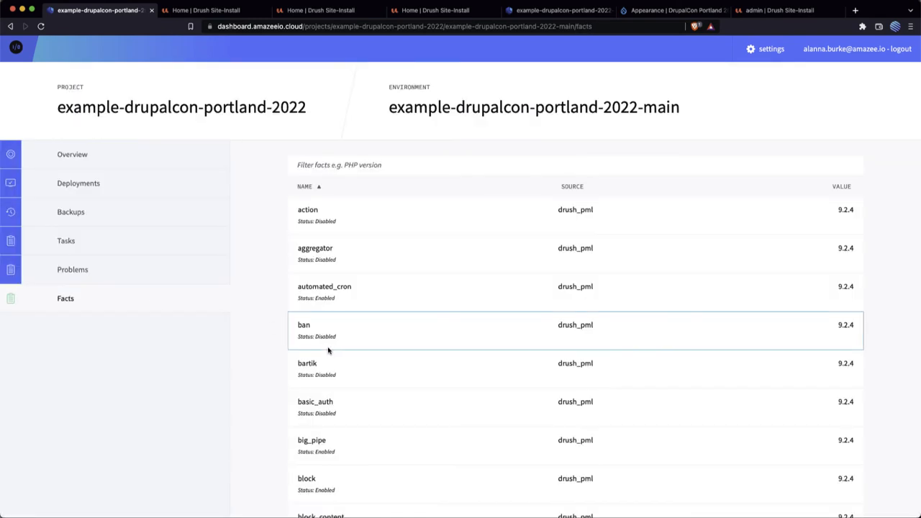
pyautogui.scroll(-5, 802, 179)
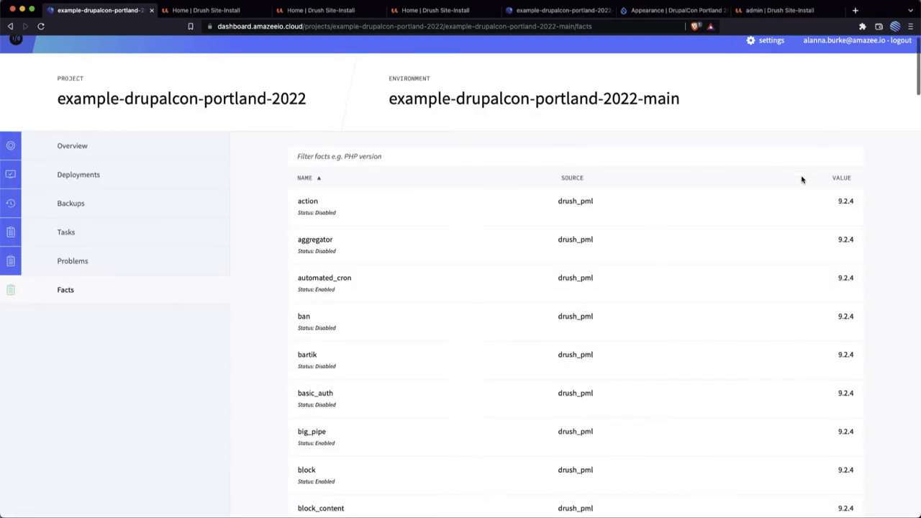
# Step: Look further through the main environment's facts, including the Drupal, Drush and PHP version entries
pyautogui.scroll(-20, 802, 180)
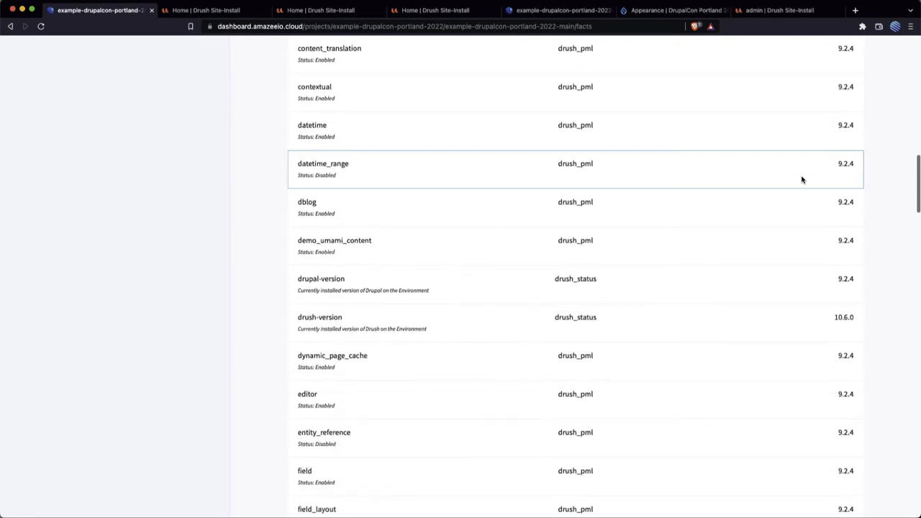
pyautogui.scroll(-20, 802, 179)
pyautogui.scroll(20, 802, 179)
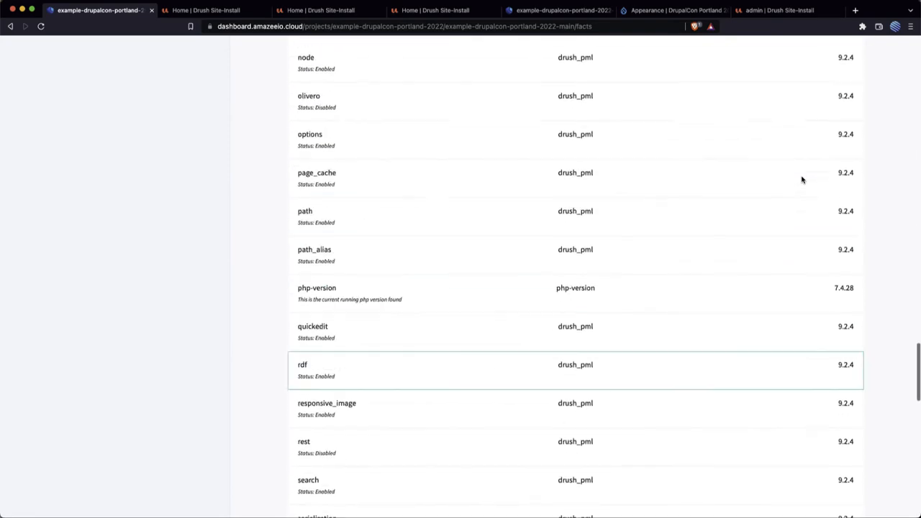
pyautogui.scroll(20, 802, 179)
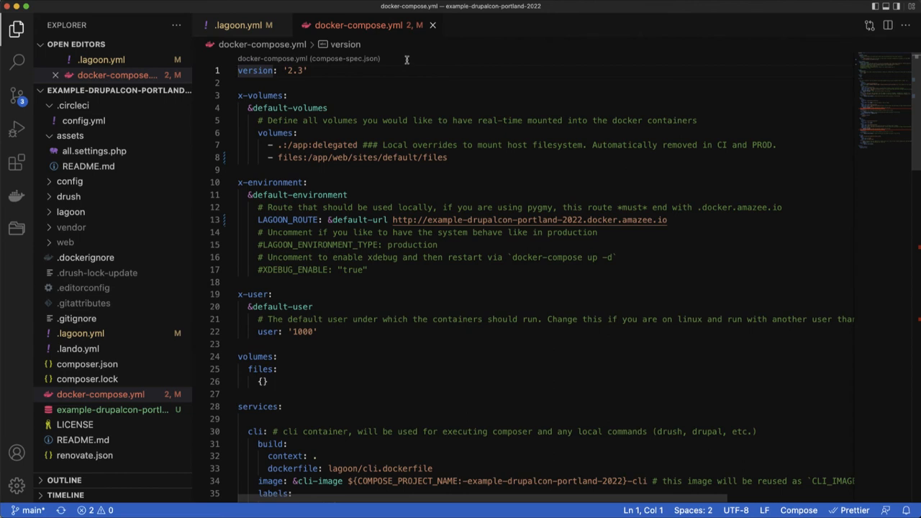
# Step: Switch to Visual Studio Code and examine docker-compose.yml from the shared volumes and environment settings through the services to the networks
pyautogui.hscroll(1, 406, 59)
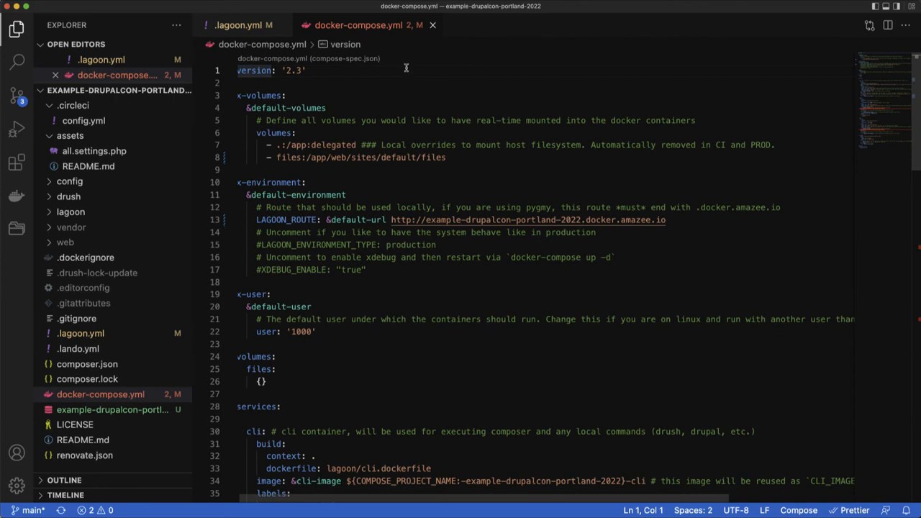
pyautogui.scroll(-3, 393, 72)
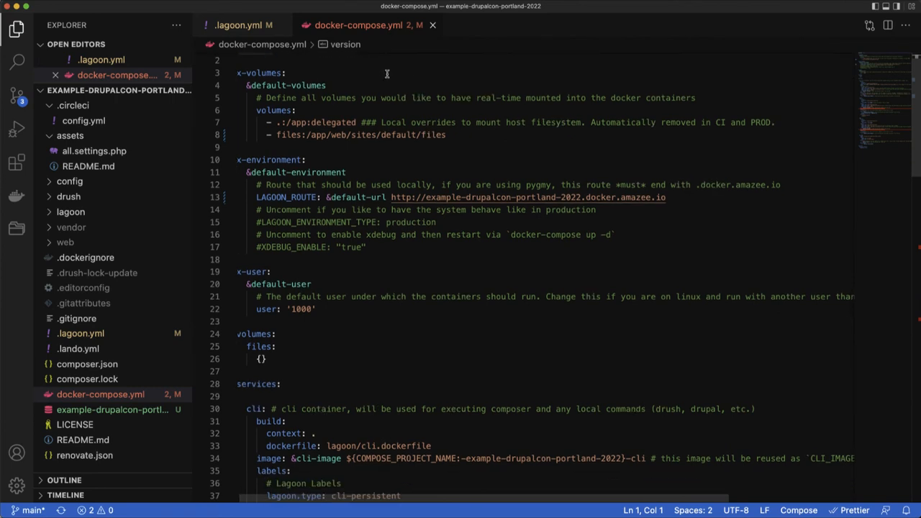
pyautogui.scroll(-10, 387, 74)
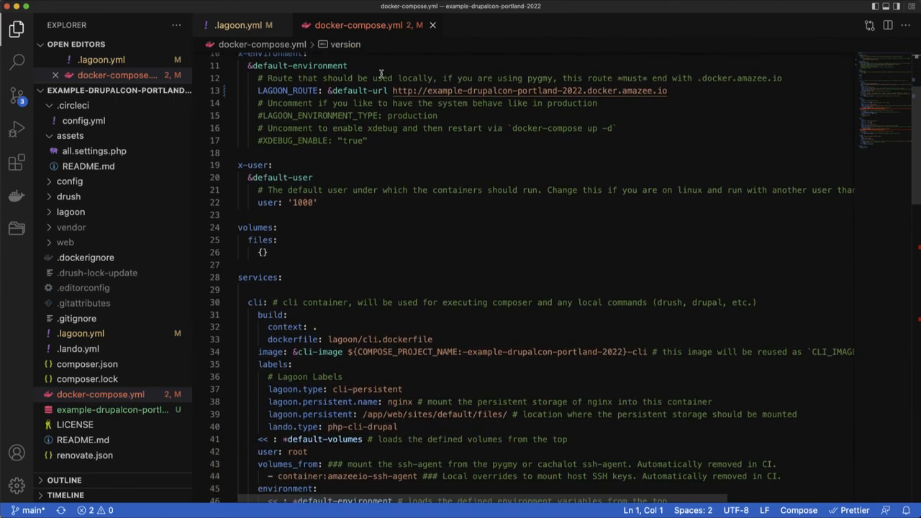
pyautogui.tripleClick(332, 88)
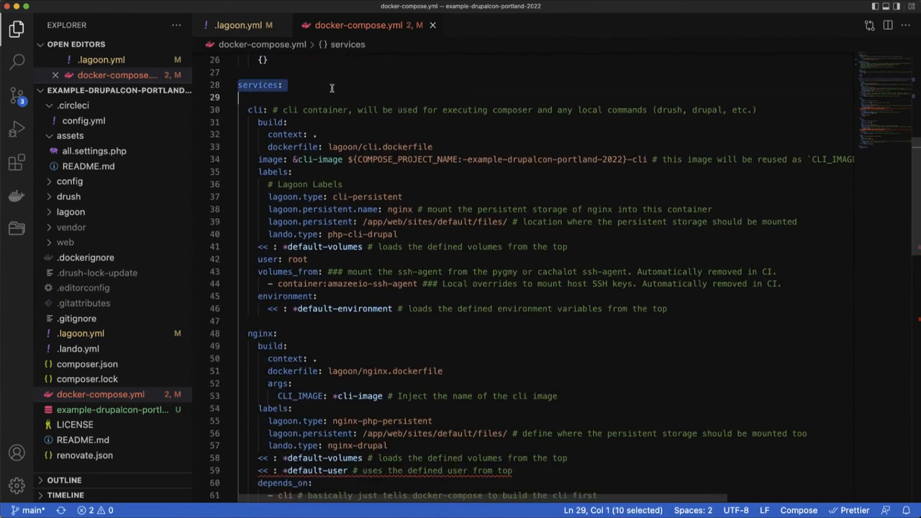
pyautogui.click(331, 88)
pyautogui.click(331, 89)
pyautogui.scroll(-10, 332, 89)
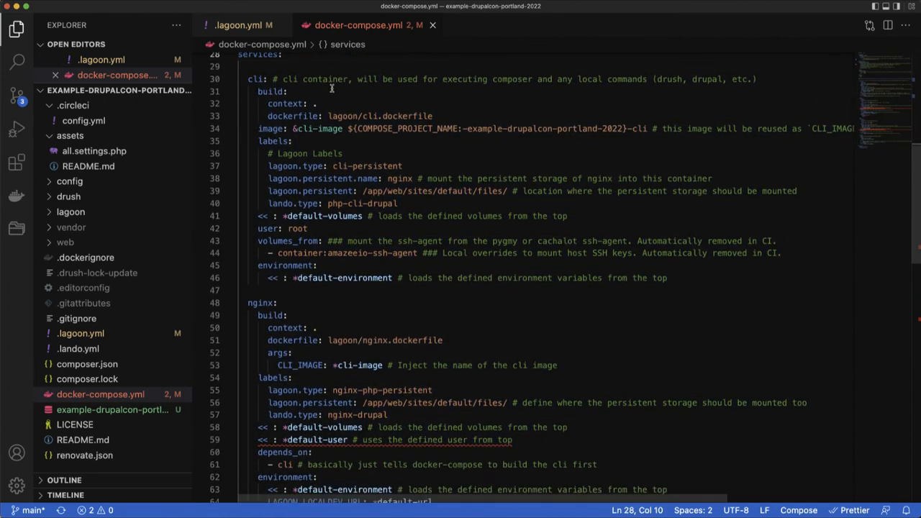
pyautogui.scroll(-10, 331, 88)
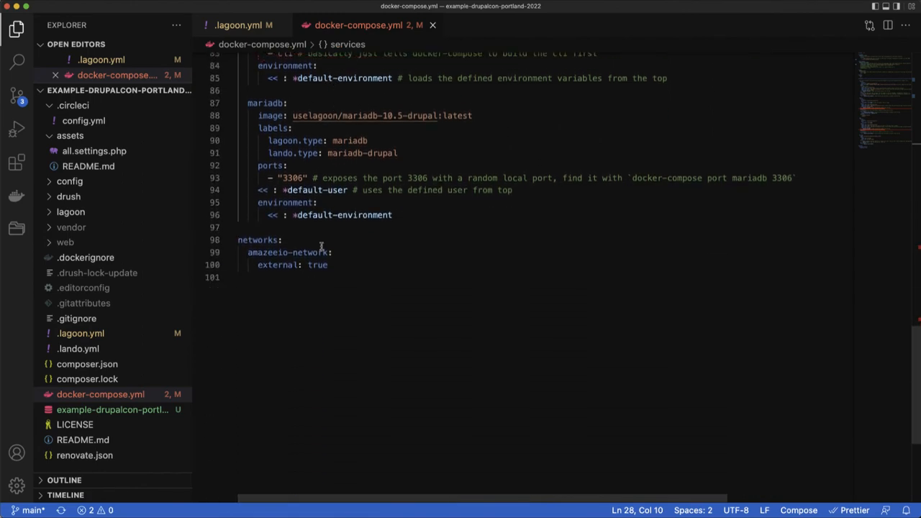
pyautogui.scroll(1, 331, 216)
pyautogui.scroll(15, 360, 117)
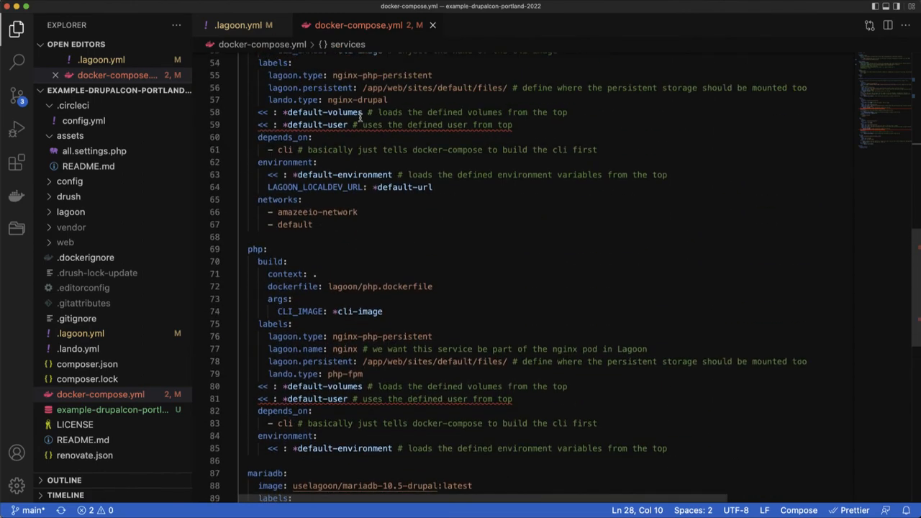
pyautogui.scroll(5, 360, 118)
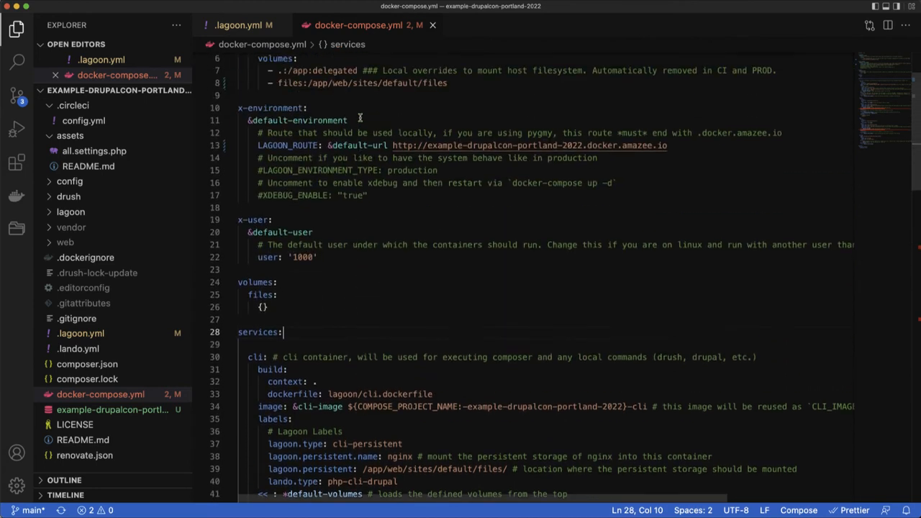
pyautogui.scroll(1, 358, 115)
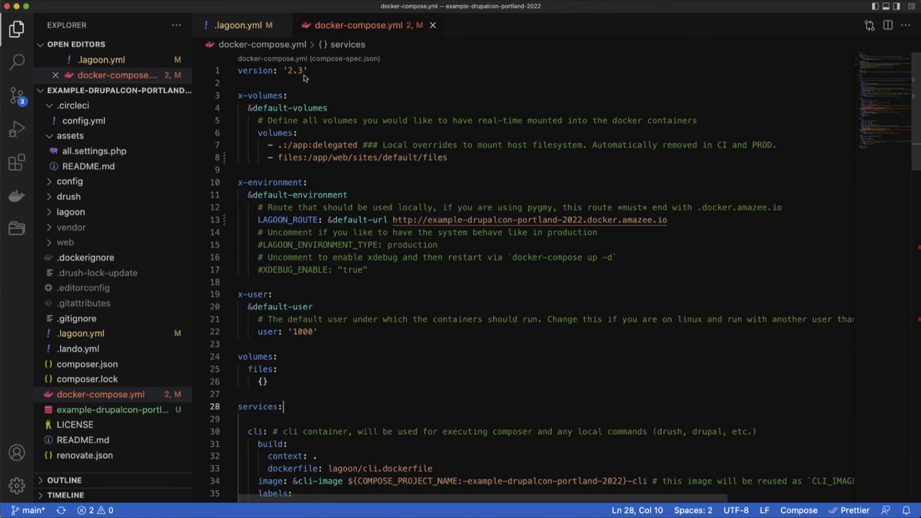
# Step: Open .lagoon.yml and examine its docker-compose-yaml and project lines
pyautogui.click(262, 25)
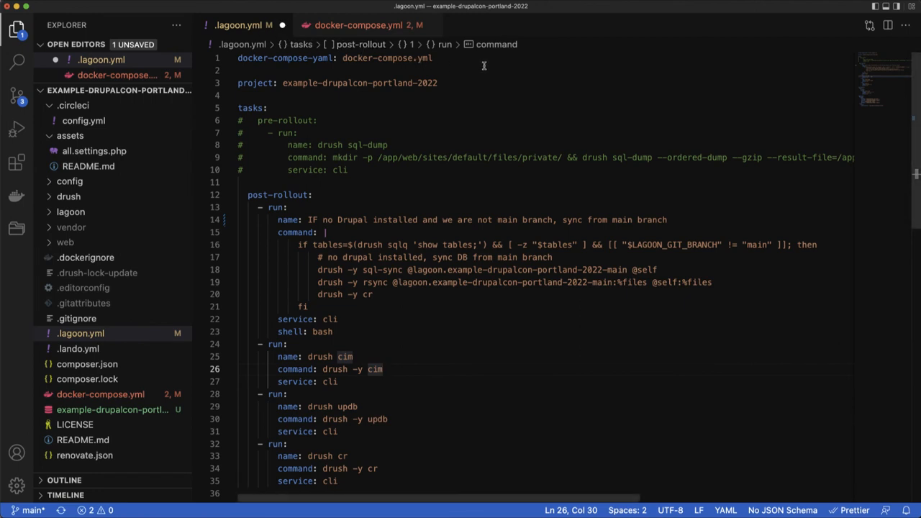
pyautogui.scroll(-1, 484, 65)
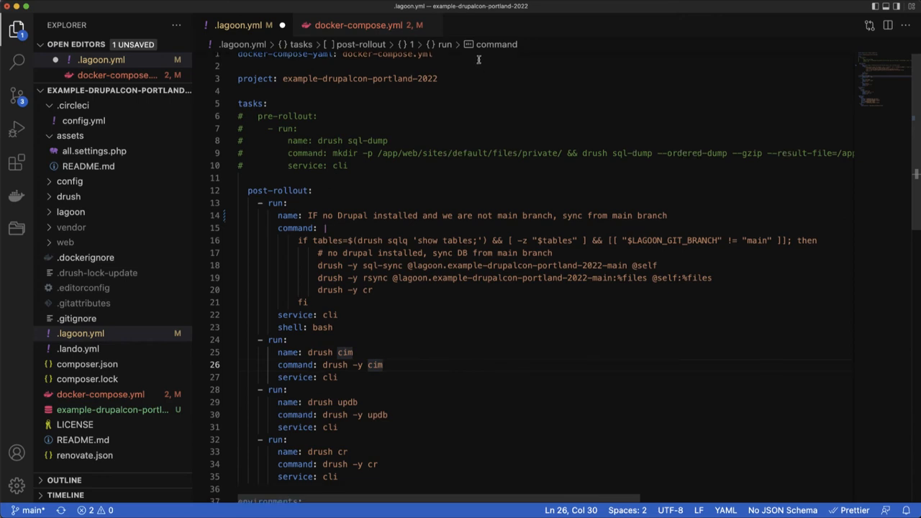
pyautogui.scroll(1, 477, 62)
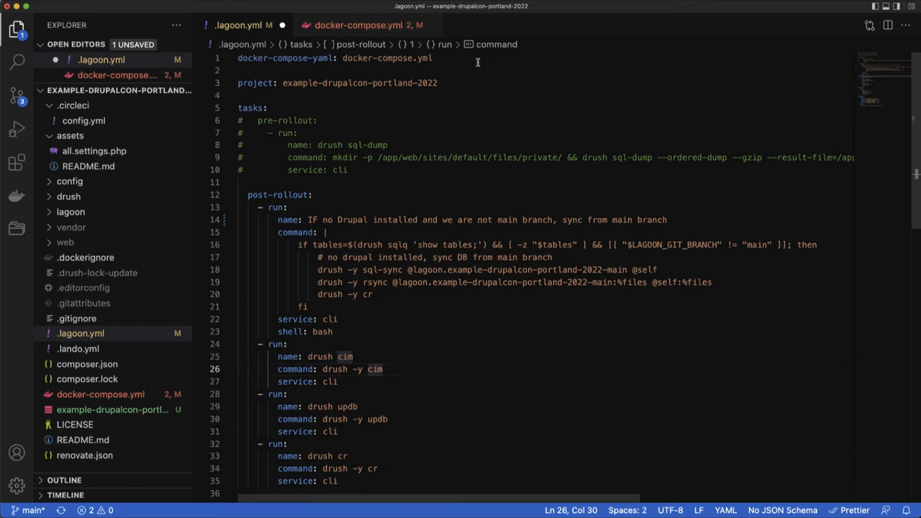
pyautogui.tripleClick(477, 62)
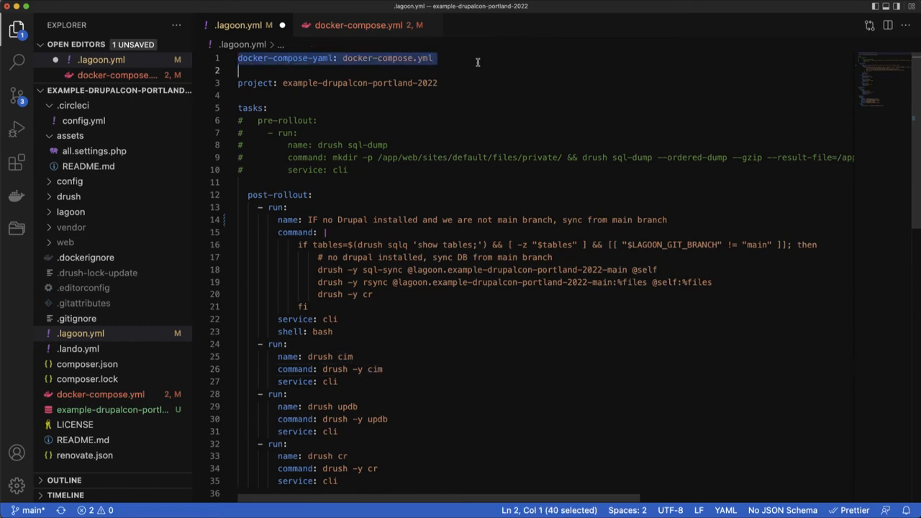
pyautogui.hscroll(1, 477, 60)
pyautogui.click(476, 62)
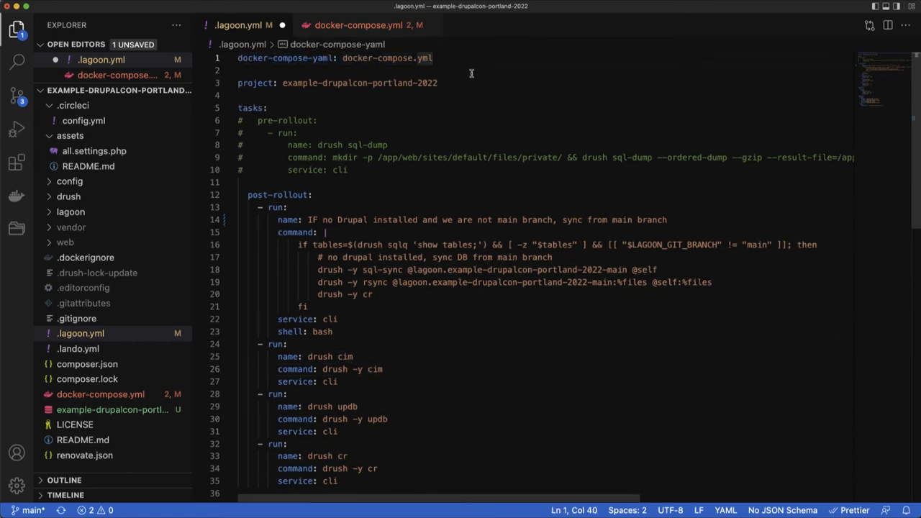
pyautogui.hscroll(-1, 474, 69)
pyautogui.tripleClick(449, 86)
pyautogui.click(449, 85)
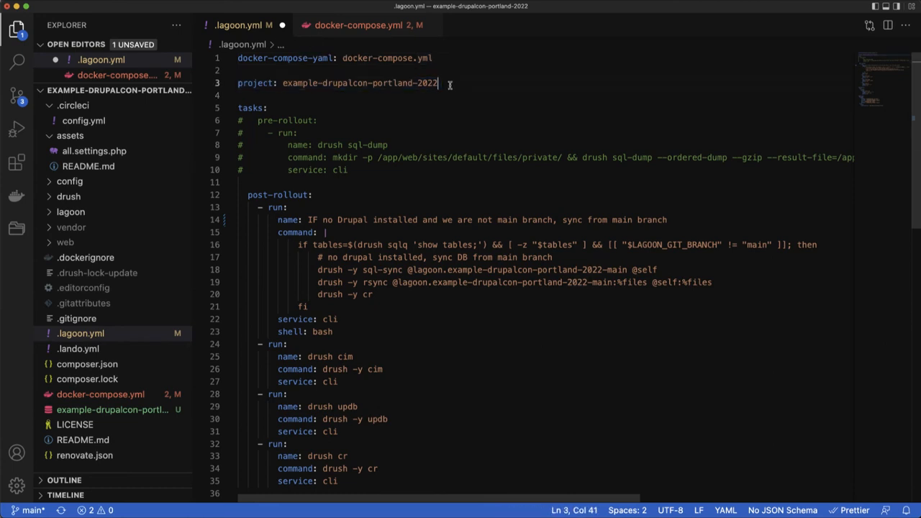
# Step: Review the pre-rollout and post-rollout tasks in .lagoon.yml, including the database sync and the drush cim, updb and cr commands
pyautogui.scroll(-3, 449, 85)
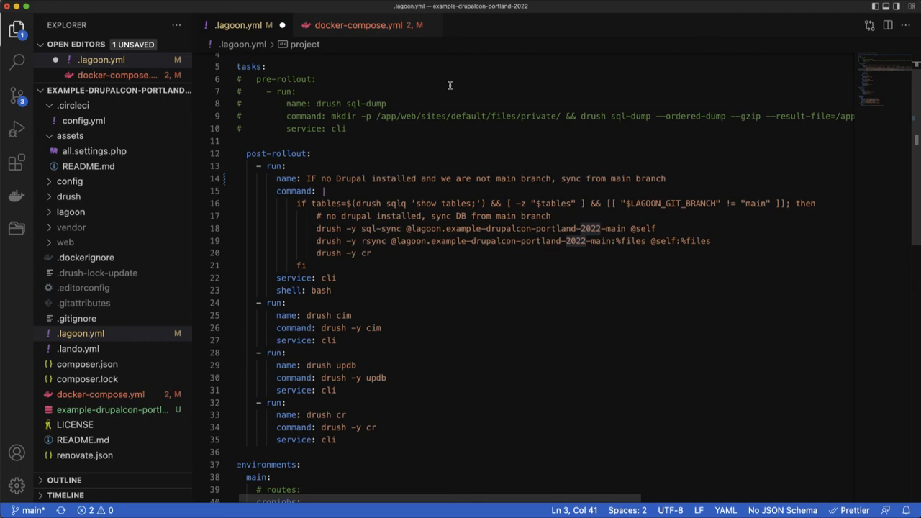
pyautogui.hscroll(-1, 449, 86)
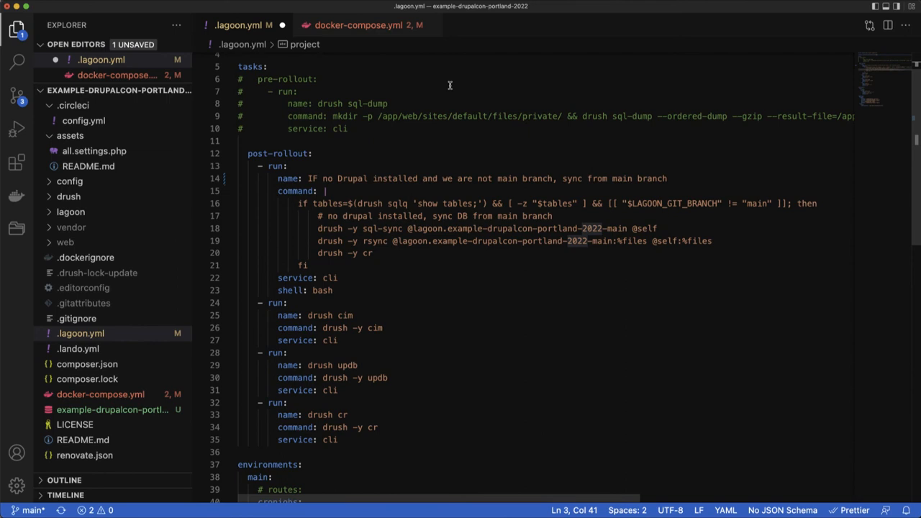
pyautogui.scroll(-1, 449, 85)
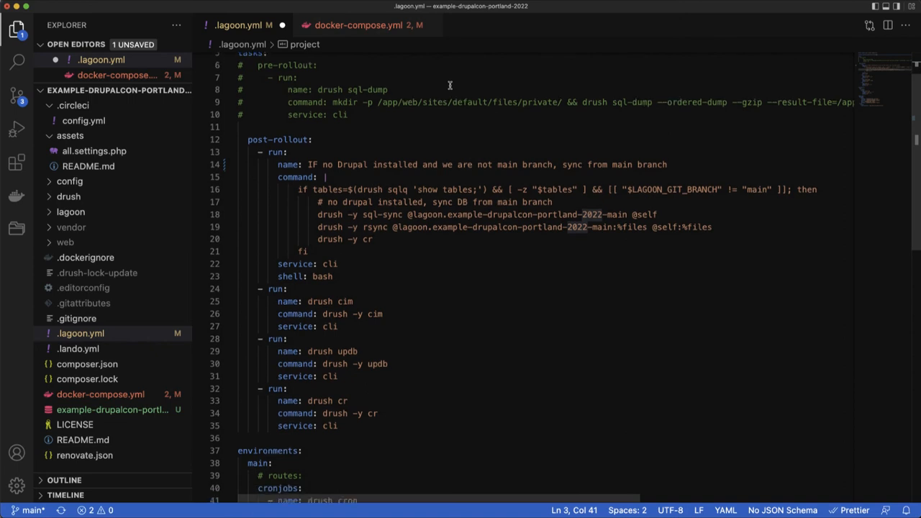
pyautogui.scroll(-3, 449, 86)
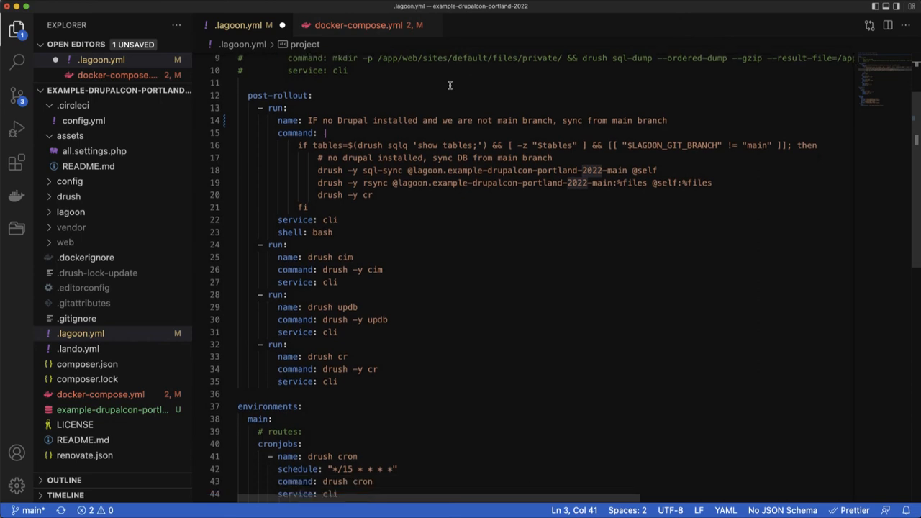
pyautogui.scroll(-1, 450, 86)
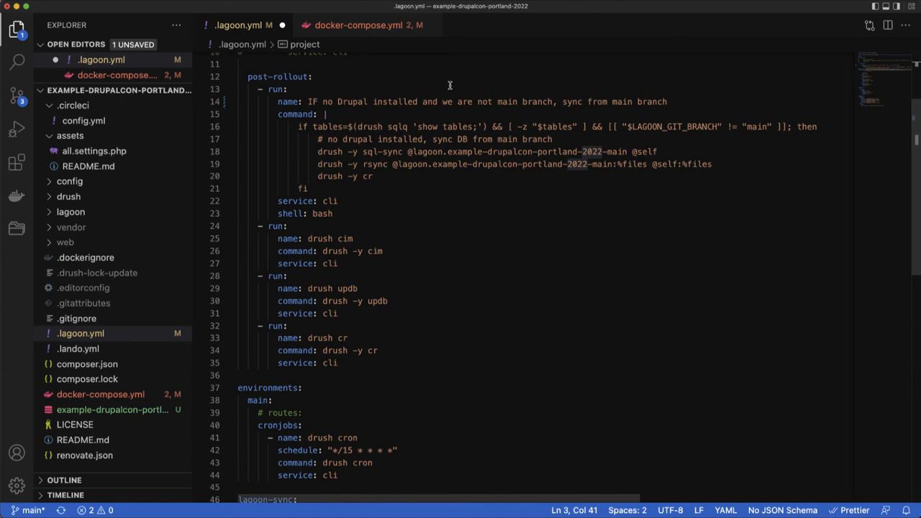
pyautogui.scroll(-5, 450, 86)
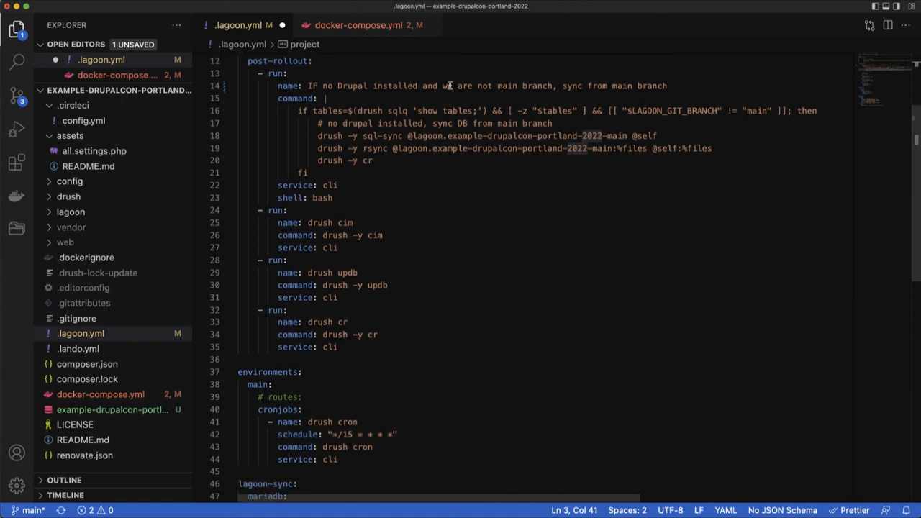
# Step: Review the main environment's cronjobs and the lagoon-sync settings in .lagoon.yml, and return to the start of the file
pyautogui.scroll(-1, 450, 85)
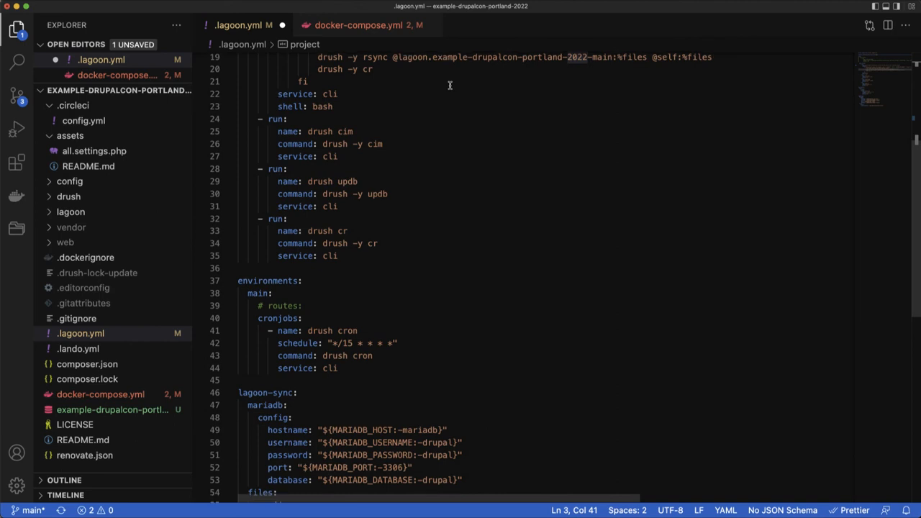
pyautogui.scroll(-3, 449, 86)
pyautogui.scroll(-1, 450, 86)
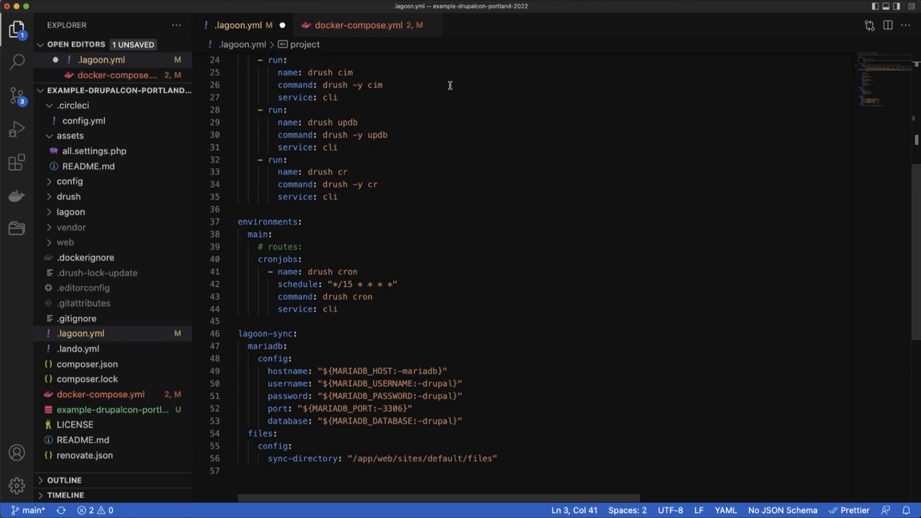
pyautogui.scroll(-4, 450, 86)
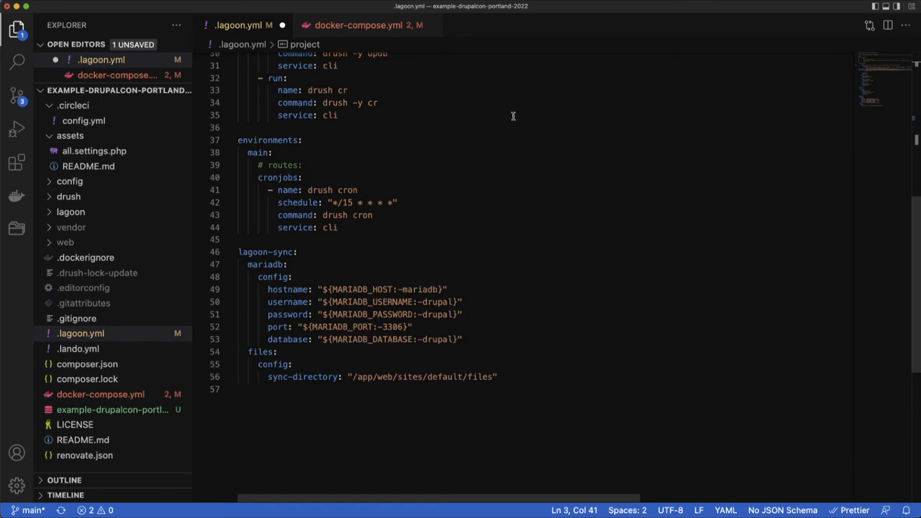
pyautogui.scroll(-4, 513, 141)
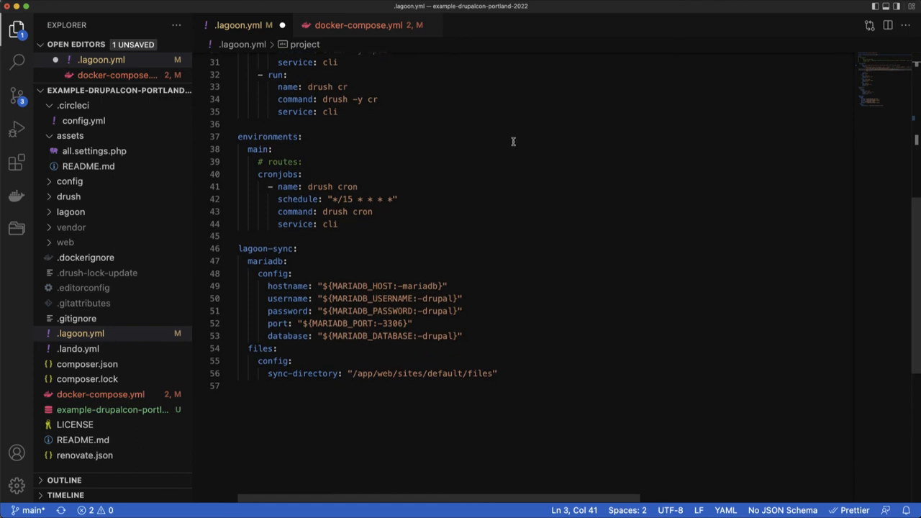
pyautogui.scroll(-1, 513, 141)
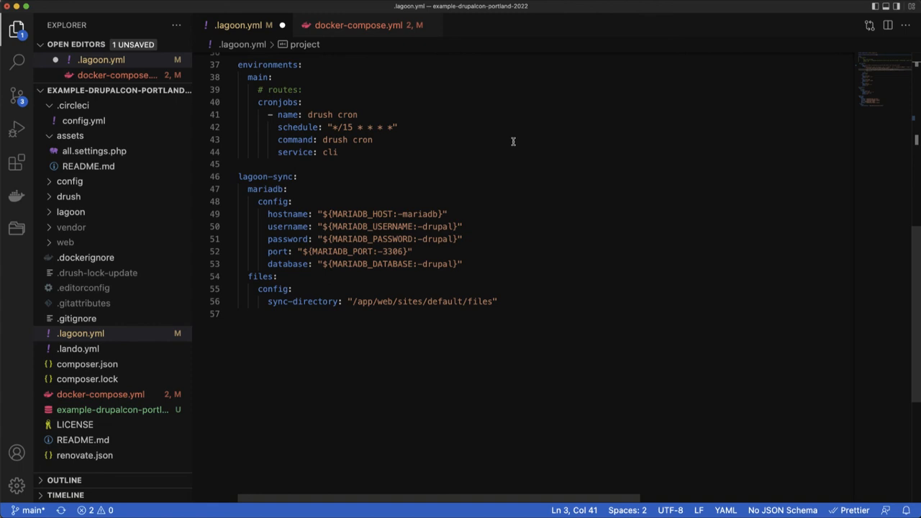
pyautogui.scroll(-5, 513, 141)
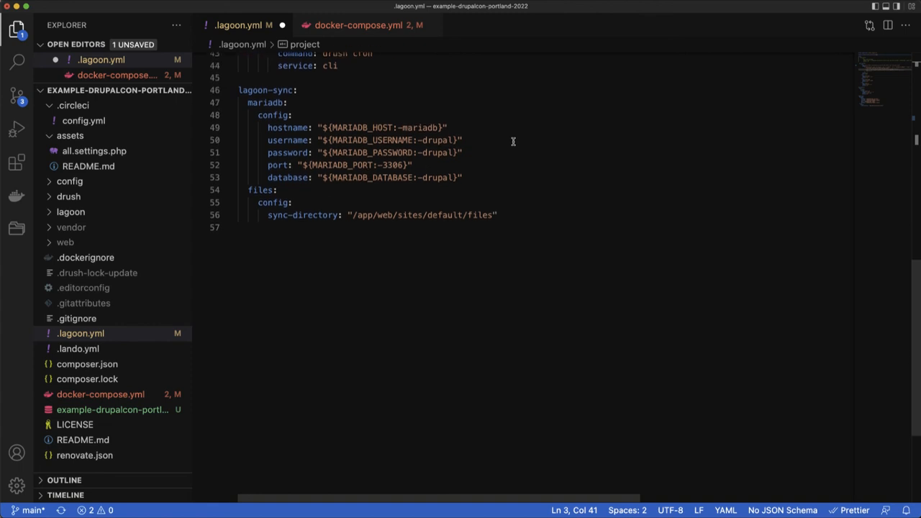
pyautogui.scroll(-1, 513, 141)
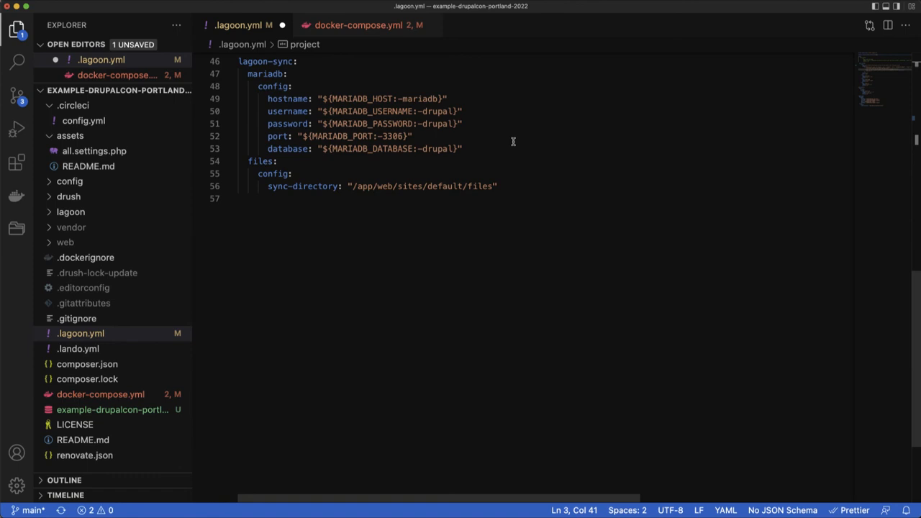
pyautogui.scroll(6, 513, 141)
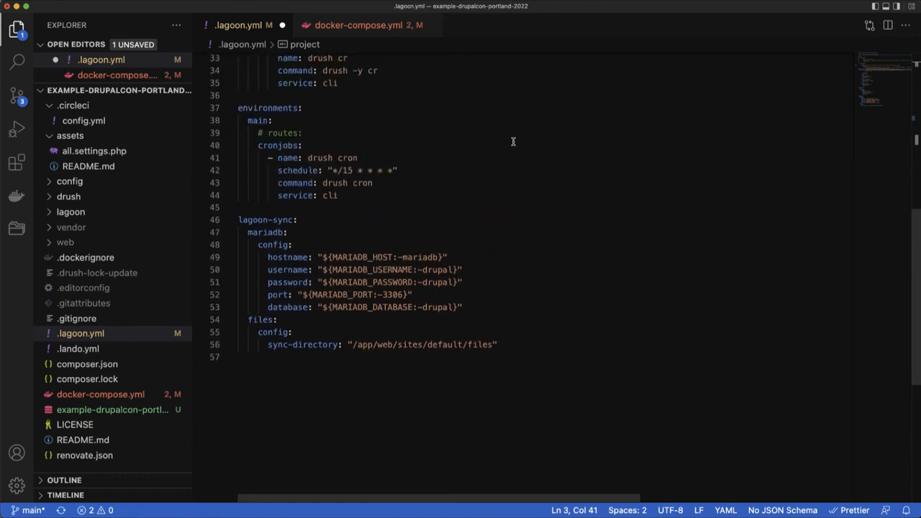
pyautogui.scroll(3, 513, 141)
pyautogui.scroll(7, 513, 141)
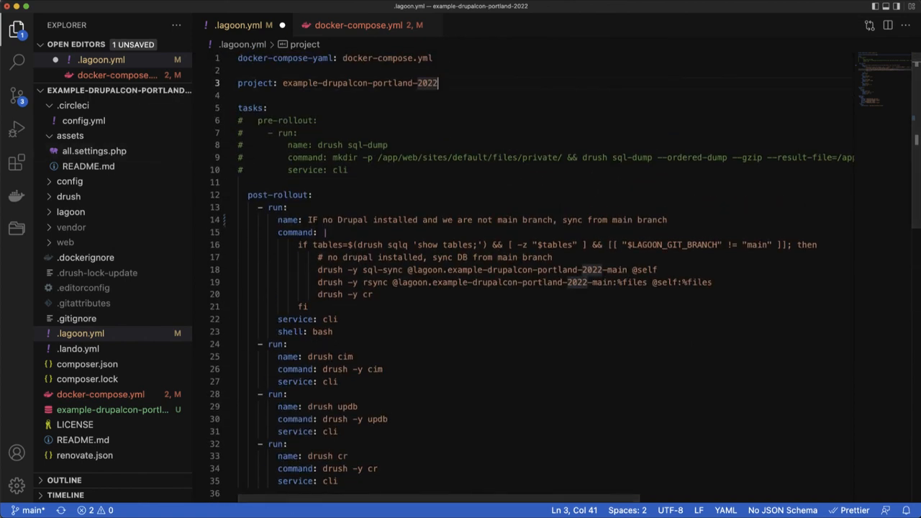
# Step: In the terminal, build the project's images with docker-compose build and start the containers in the background with docker-compose up -d
pyautogui.press('super+Tab')
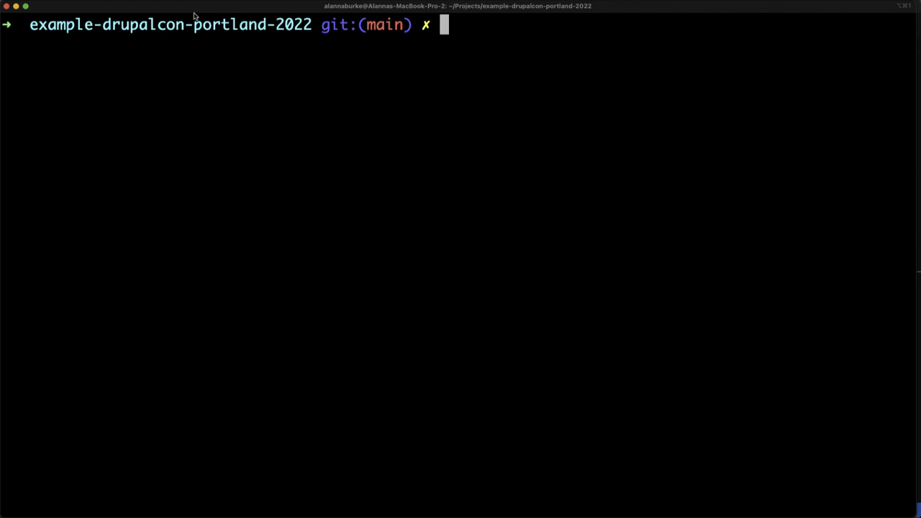
pyautogui.write('docker-compose build')
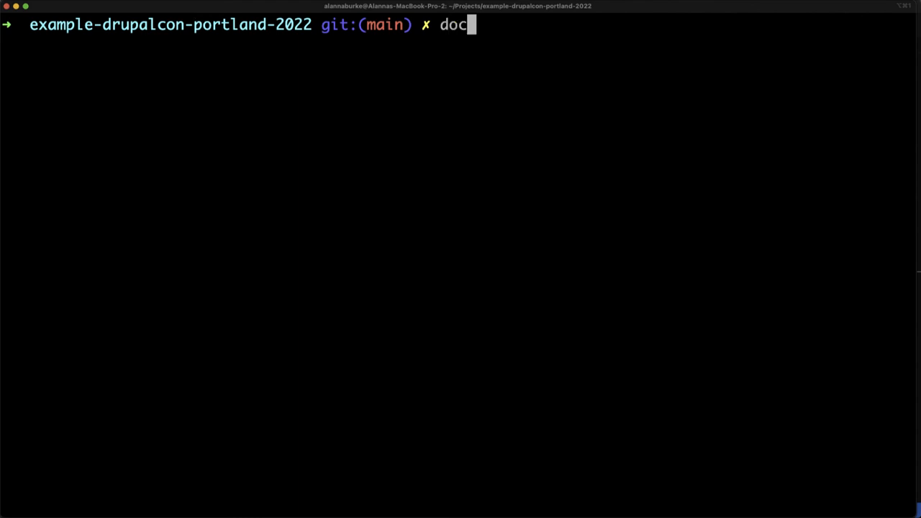
pyautogui.press('Return')
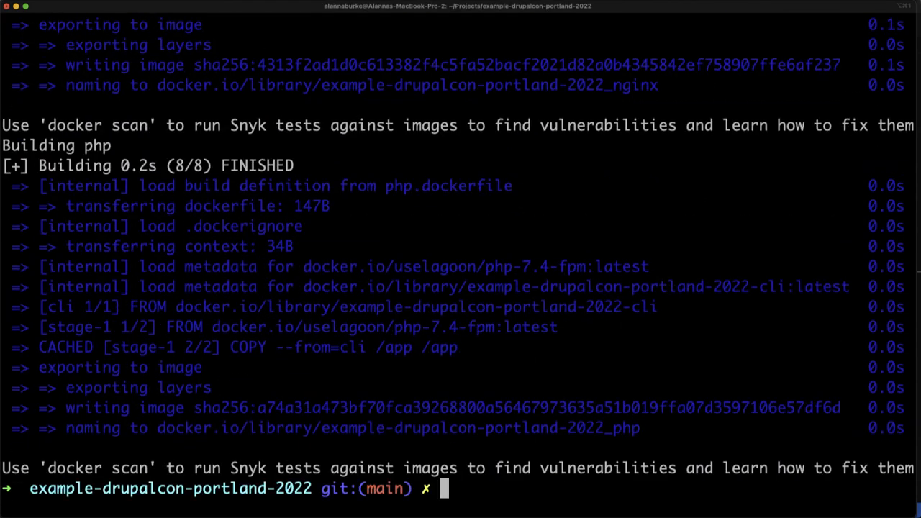
pyautogui.write('docker-compose up -d')
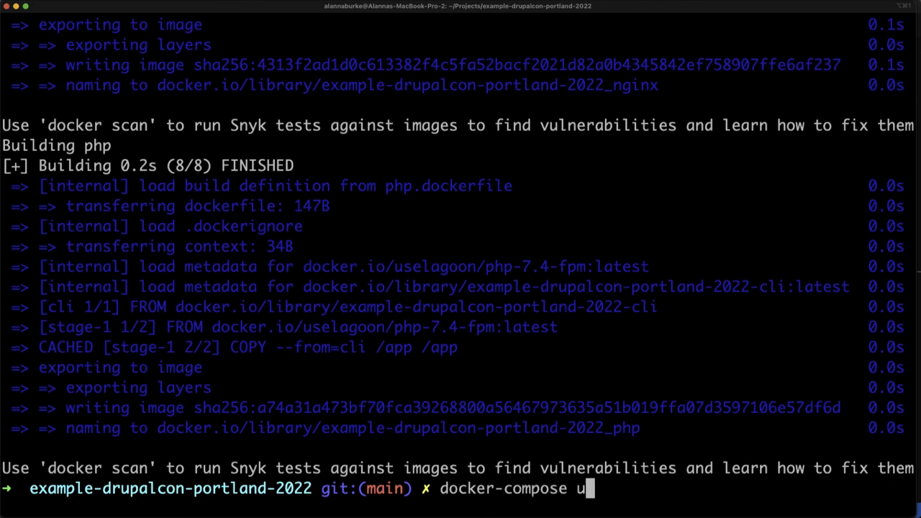
pyautogui.press('Return')
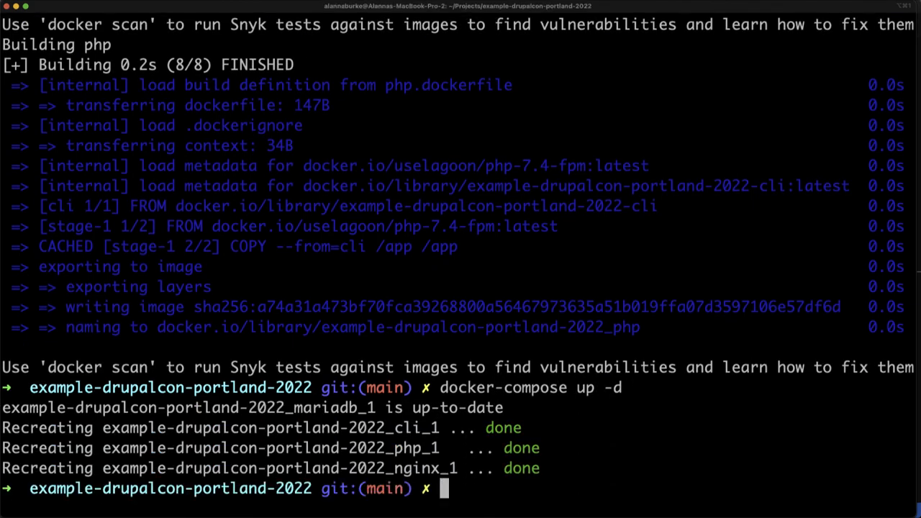
# Step: Install the project's dependencies with composer install and switch to the browser to view the local Umami site
pyautogui.write('composer install')
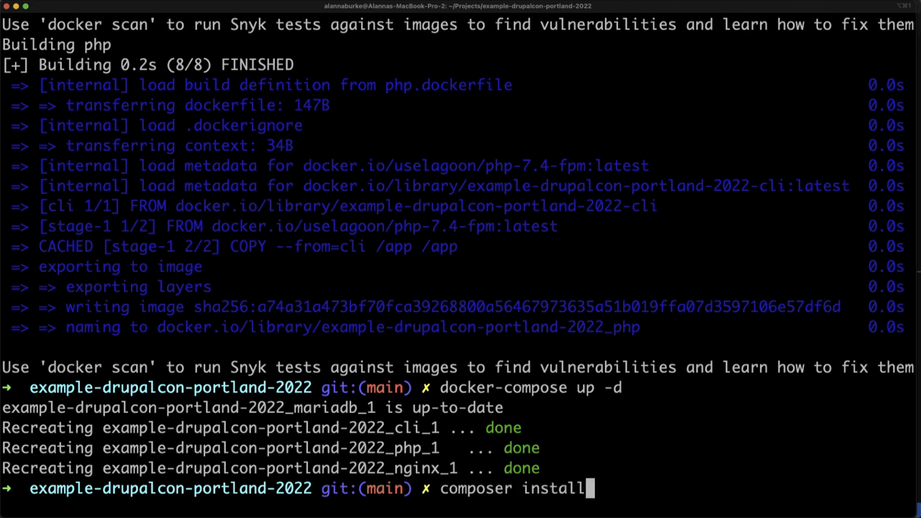
pyautogui.press('Return')
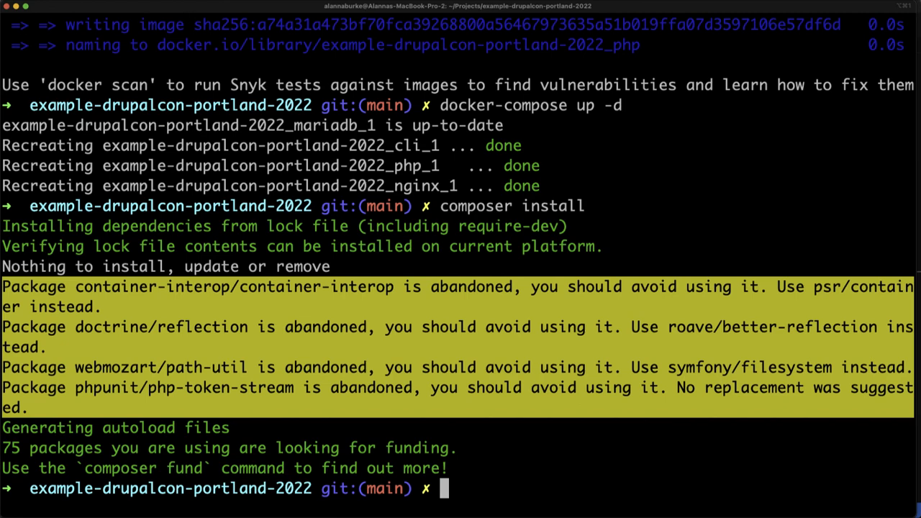
pyautogui.press('super+Tab')
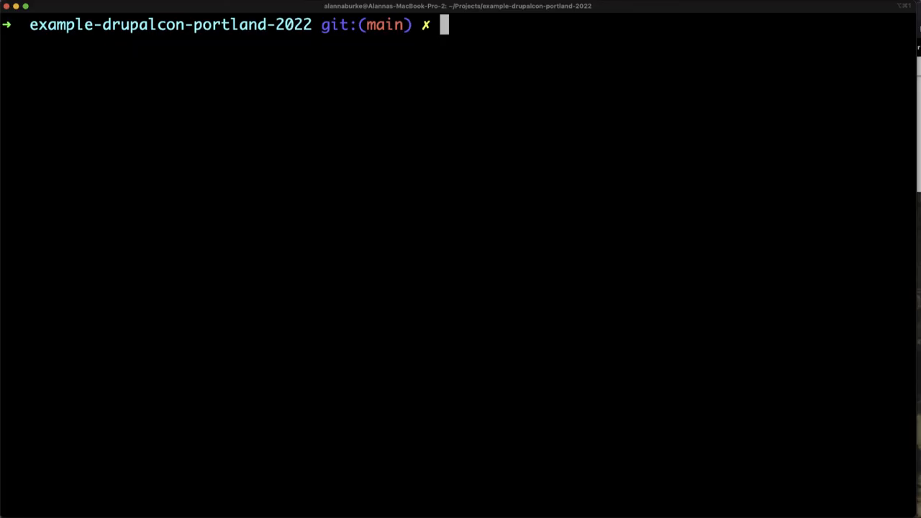
# Step: Back in the terminal, create an empty Git commit on main with the --allow-empty option and the message "Deployment"
pyautogui.write('git commit')
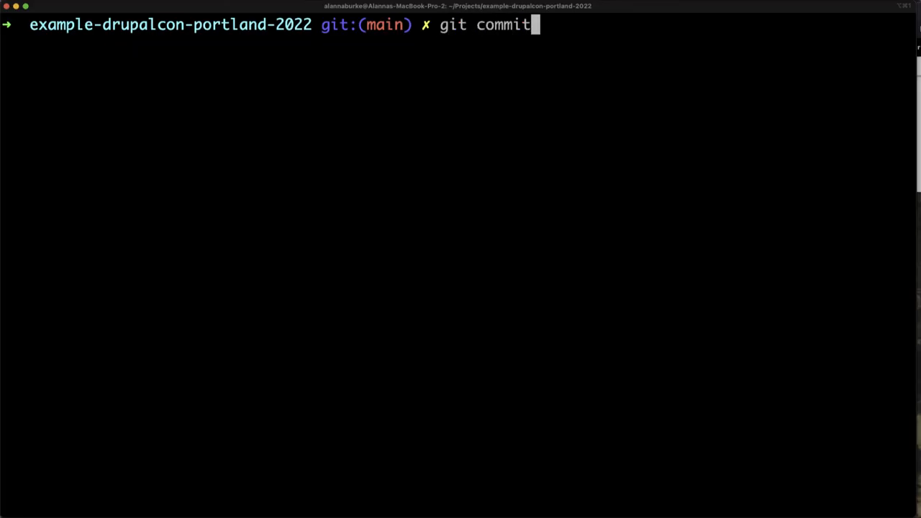
pyautogui.write(' --allow')
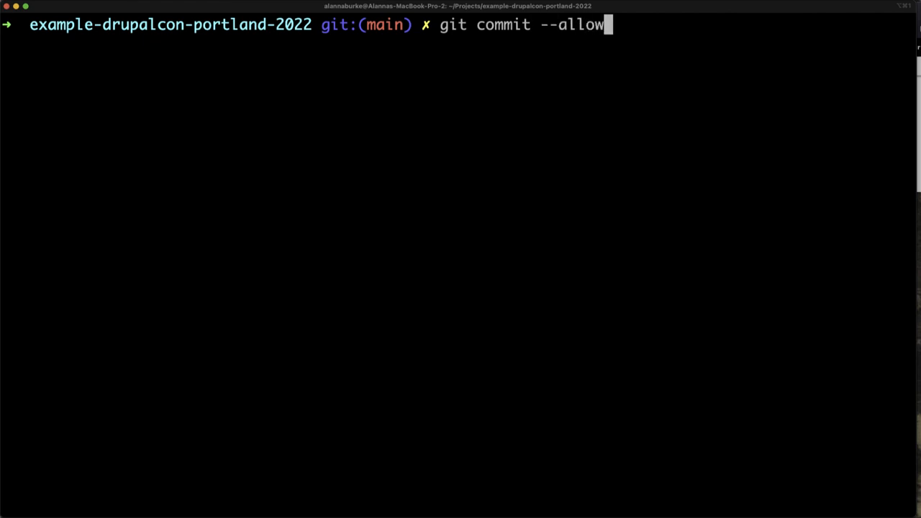
pyautogui.write('-empty -m ')
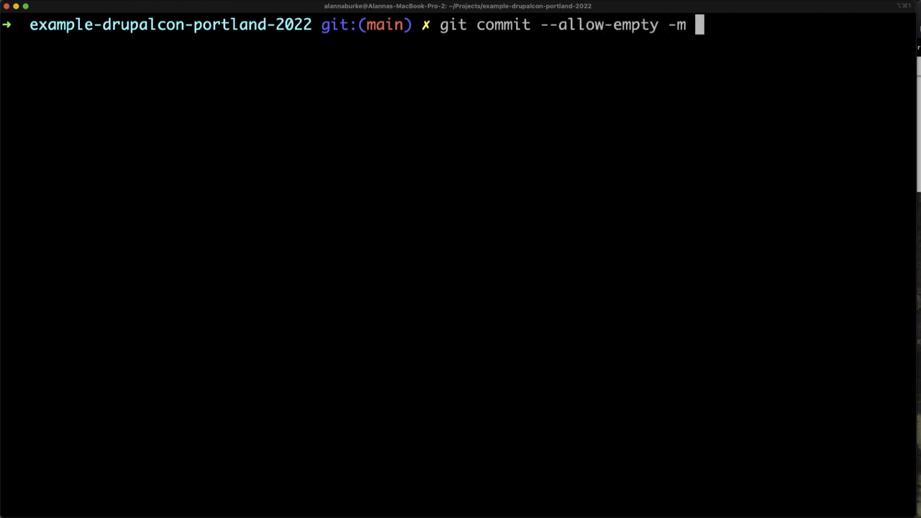
pyautogui.write('"Deployment"')
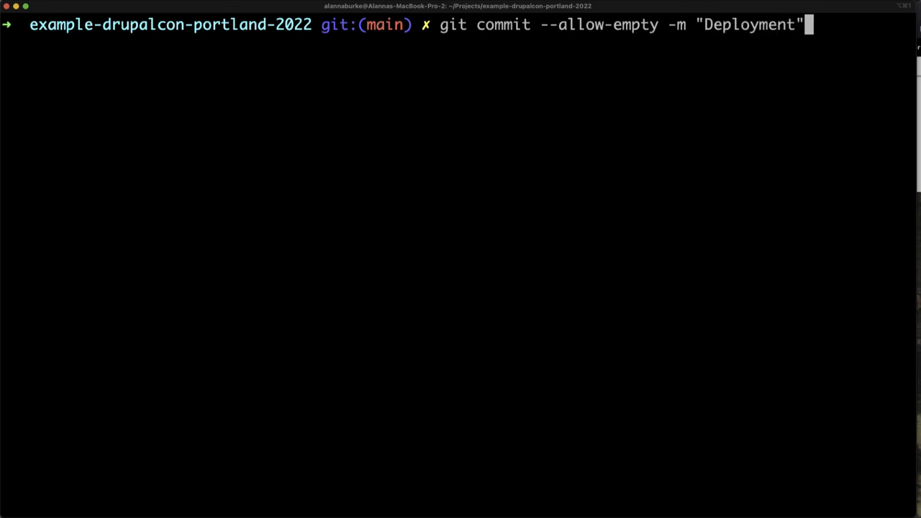
pyautogui.press('Return')
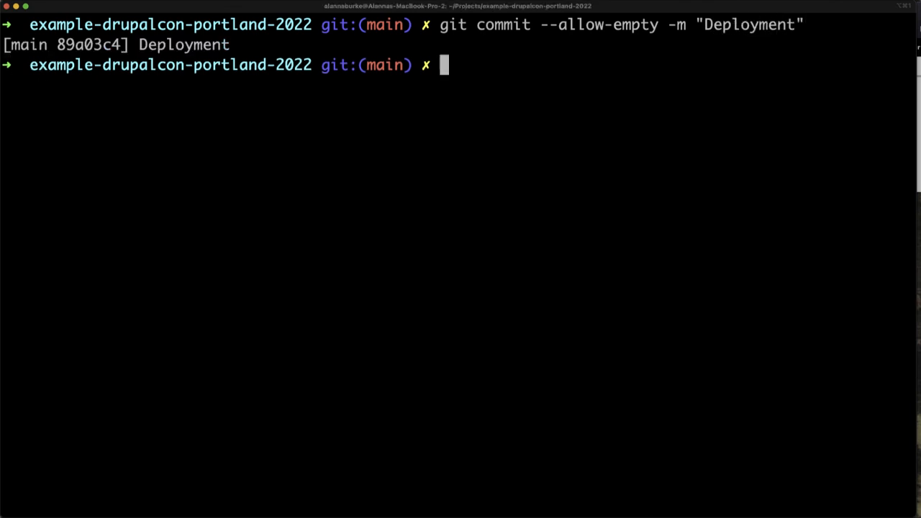
# Step: Push the commit to the remote repository with git push, entering the SSH key passphrase
pyautogui.write('git push')
pyautogui.press('Return')
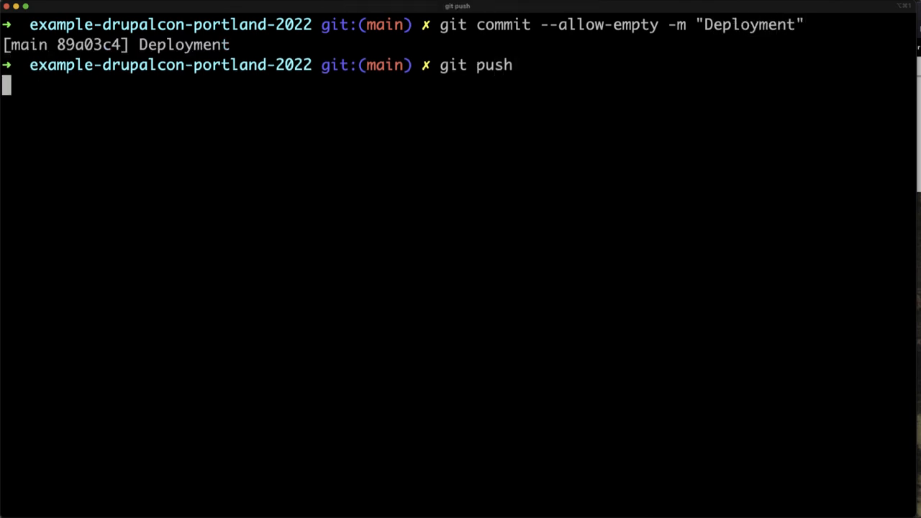
pyautogui.press('Return')
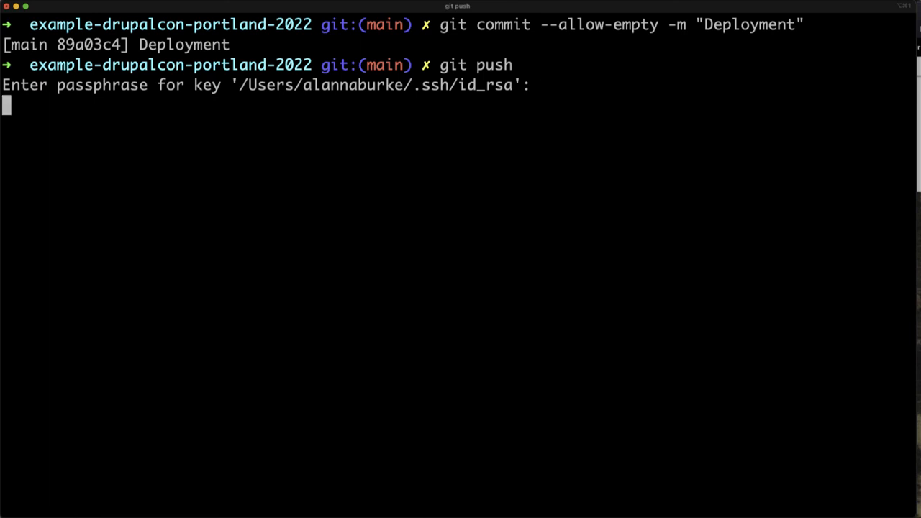